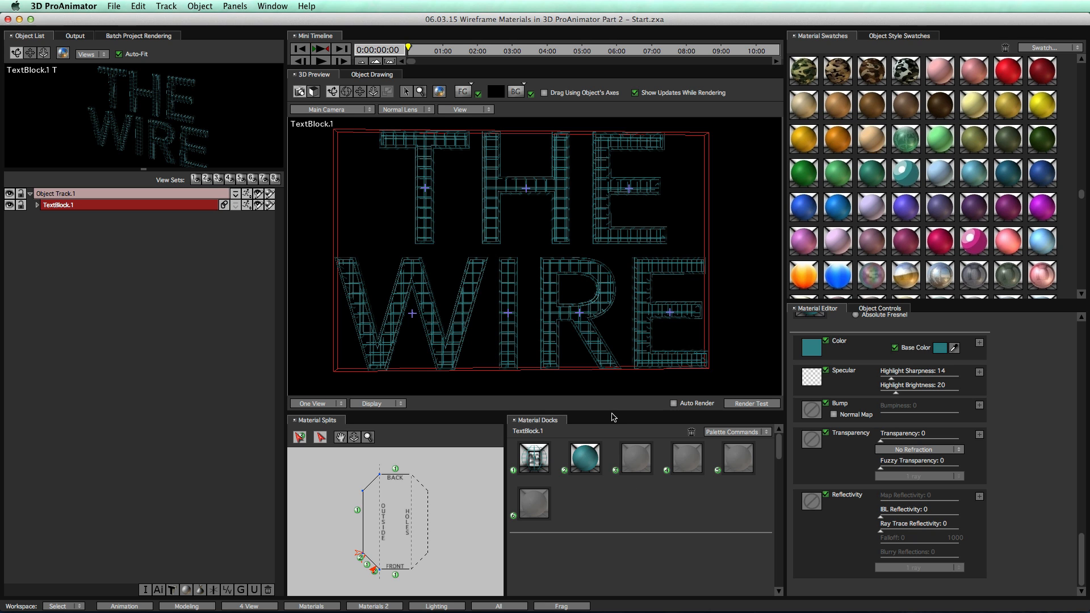
Change the font style of the THE WIRE text block to Avenir Black Oblique.
{"action": "double_click", "coordinate": [601, 341]}
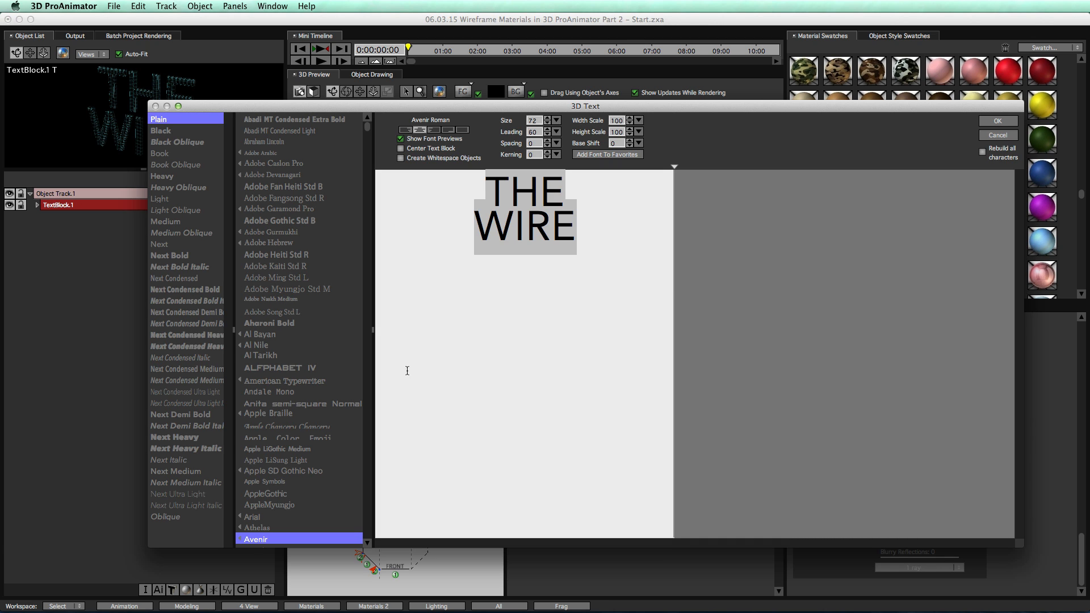
{"action": "left_click", "coordinate": [181, 144]}
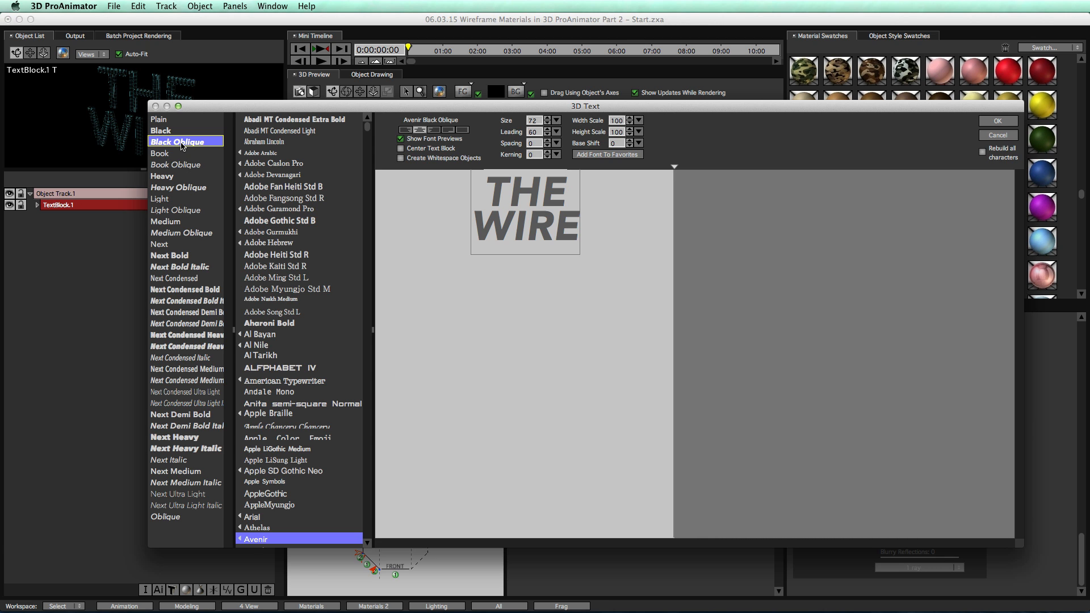
{"action": "left_click", "coordinate": [991, 123]}
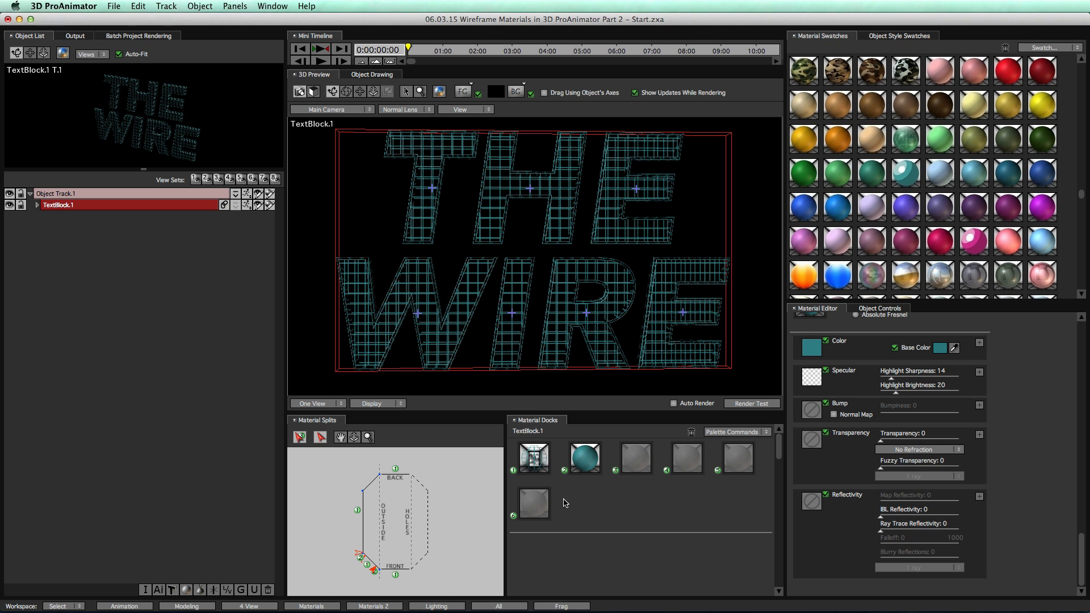
Change the horizontal line color of the first docked material's grid texture to golden orange.
{"action": "left_click", "coordinate": [536, 461]}
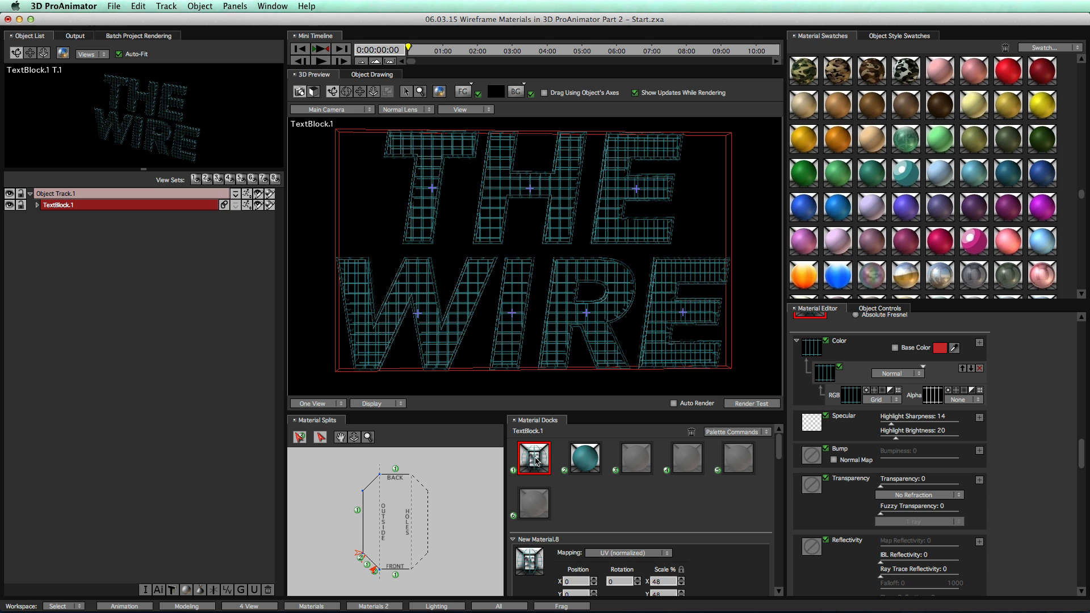
{"action": "scroll", "coordinate": [1027, 393], "scroll_direction": "up", "scroll_amount": 2}
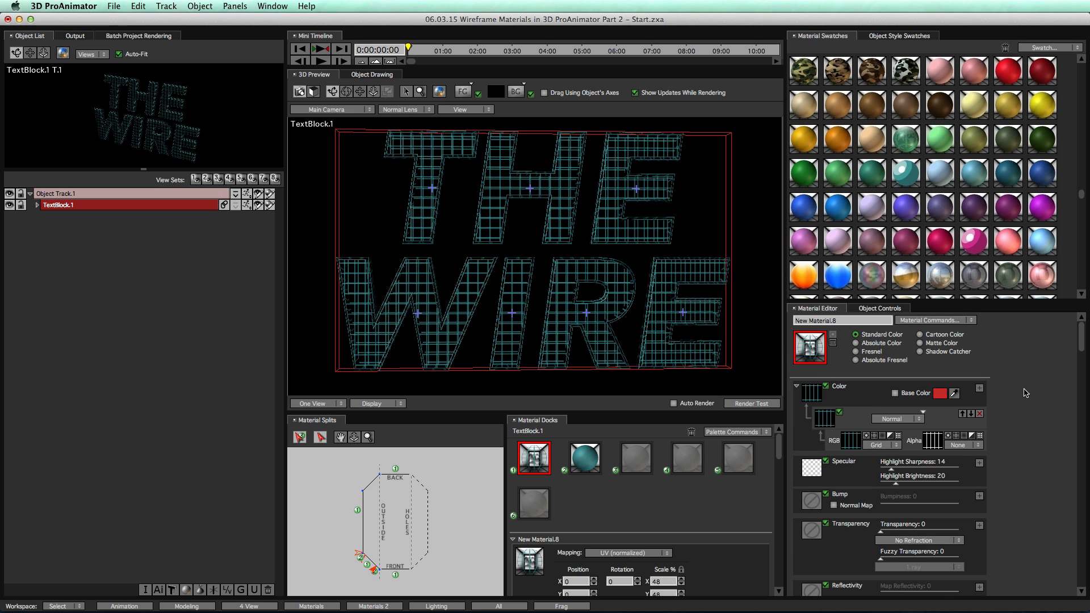
{"action": "double_click", "coordinate": [852, 441]}
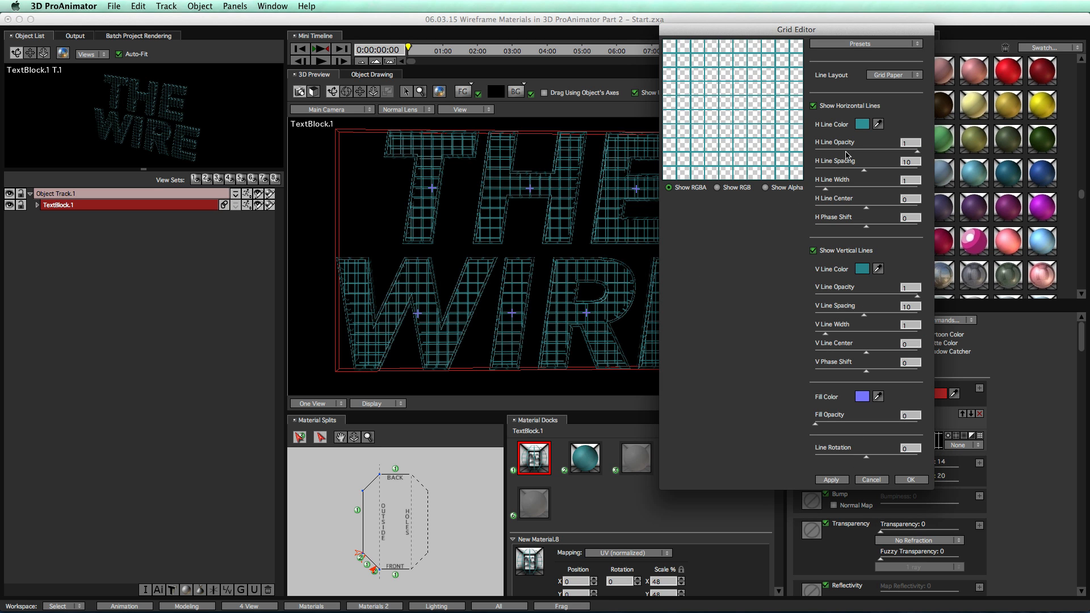
{"action": "left_click", "coordinate": [862, 125]}
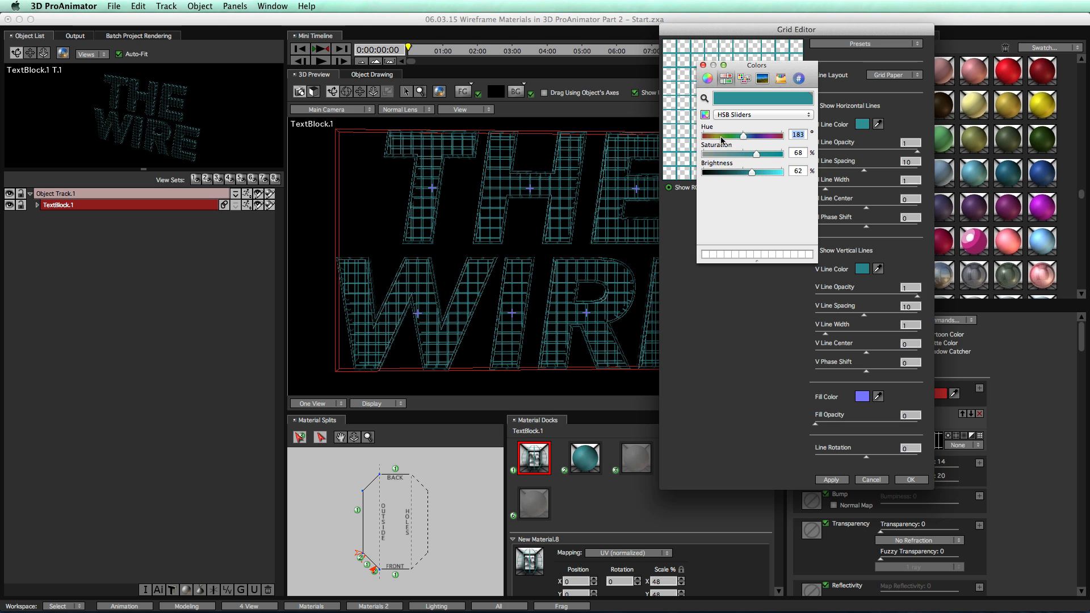
{"action": "left_click_drag", "start_coordinate": [742, 136], "coordinate": [761, 171]}
{"action": "left_click", "coordinate": [703, 65]}
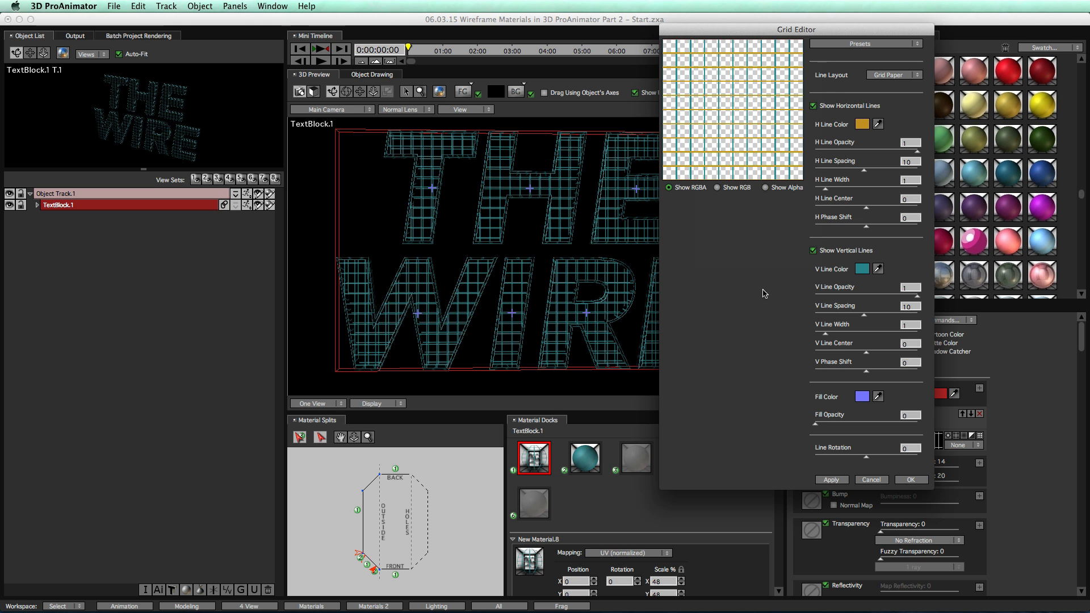
{"action": "left_click", "coordinate": [912, 479]}
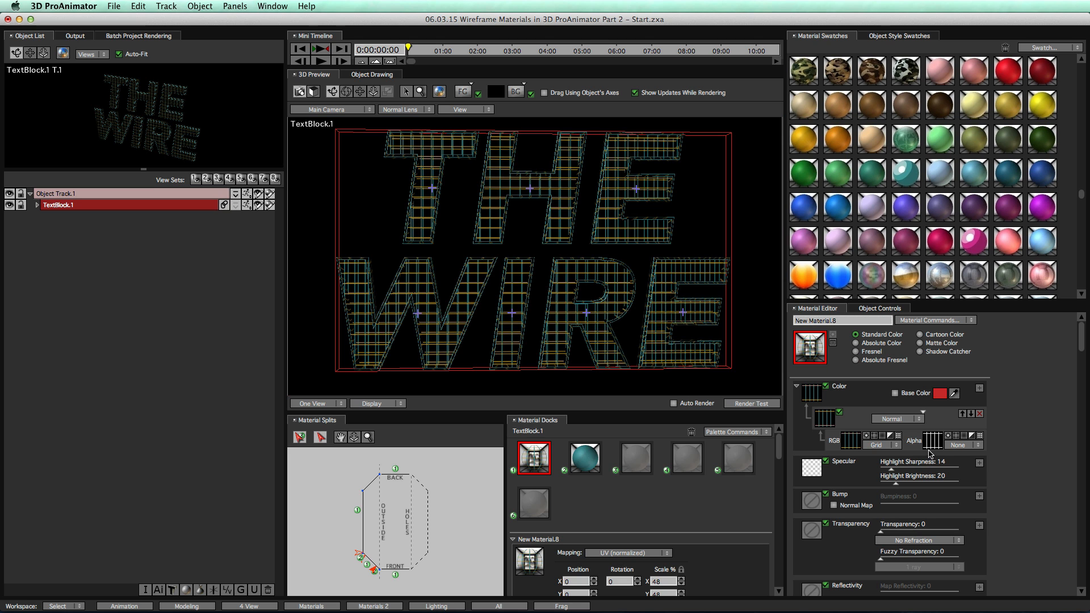
Match the grid texture's vertical line color to the golden orange of its horizontal lines.
{"action": "left_click", "coordinate": [852, 440]}
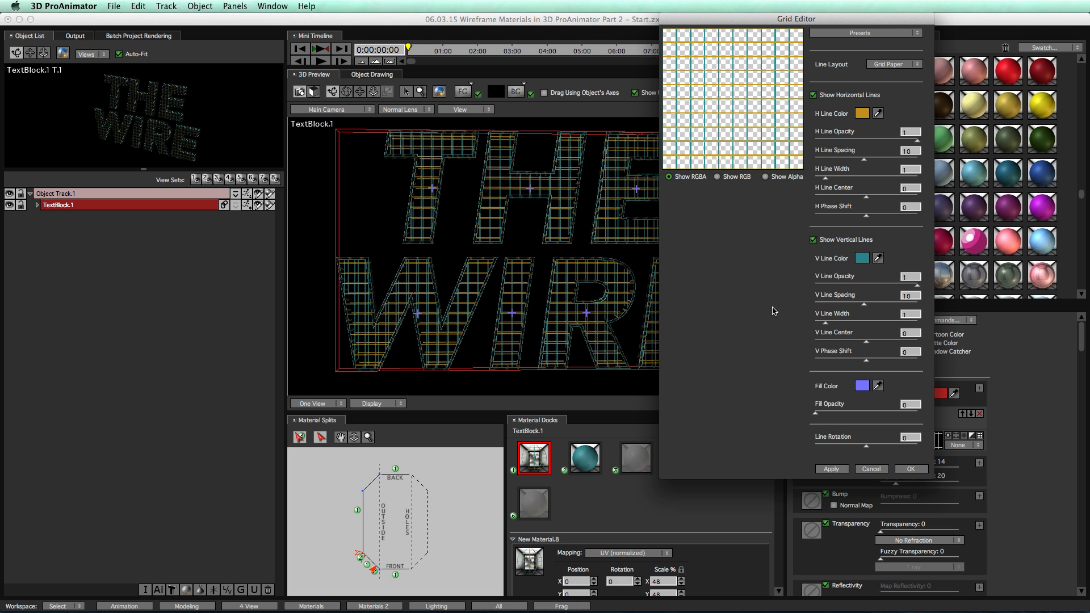
{"action": "left_click", "coordinate": [878, 258]}
{"action": "left_click", "coordinate": [862, 113]}
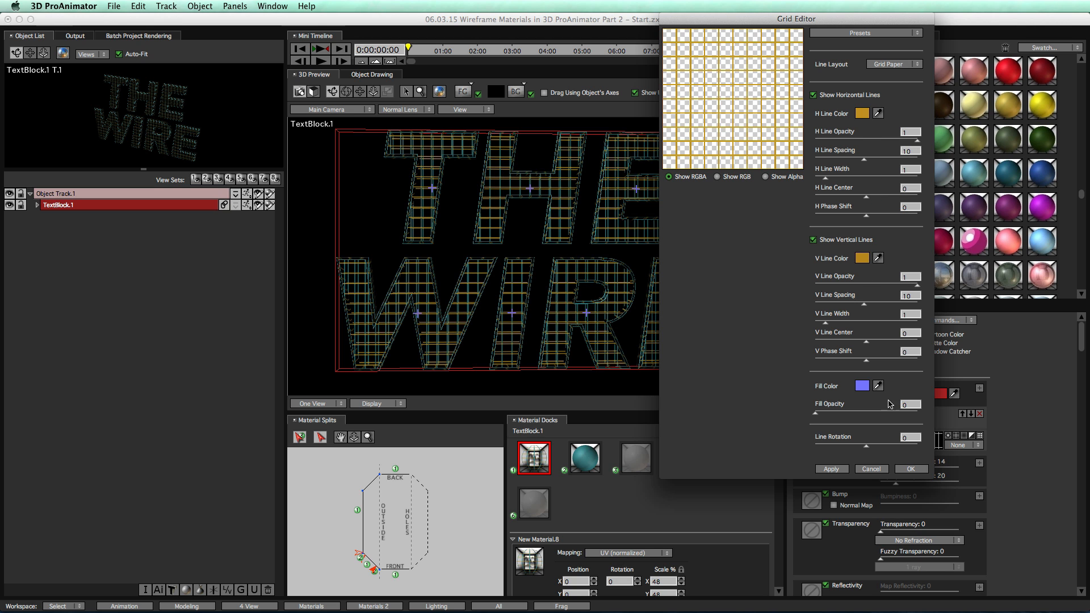
{"action": "left_click", "coordinate": [911, 469]}
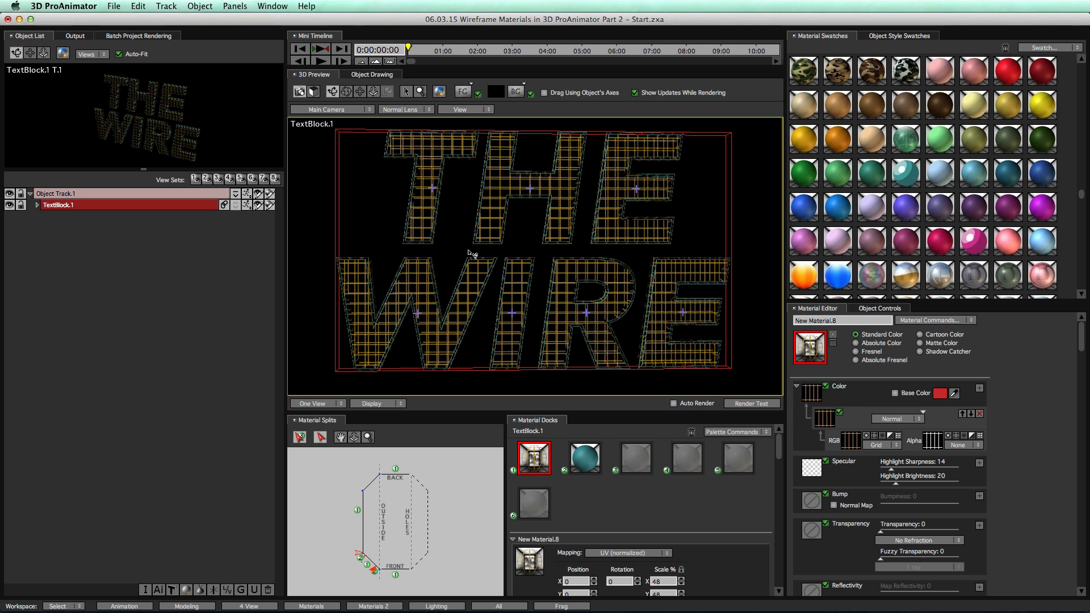
Set the second docked material's base color to white, with hue 0, saturation 0 and brightness 100.
{"action": "left_click_drag", "start_coordinate": [474, 265], "coordinate": [576, 153]}
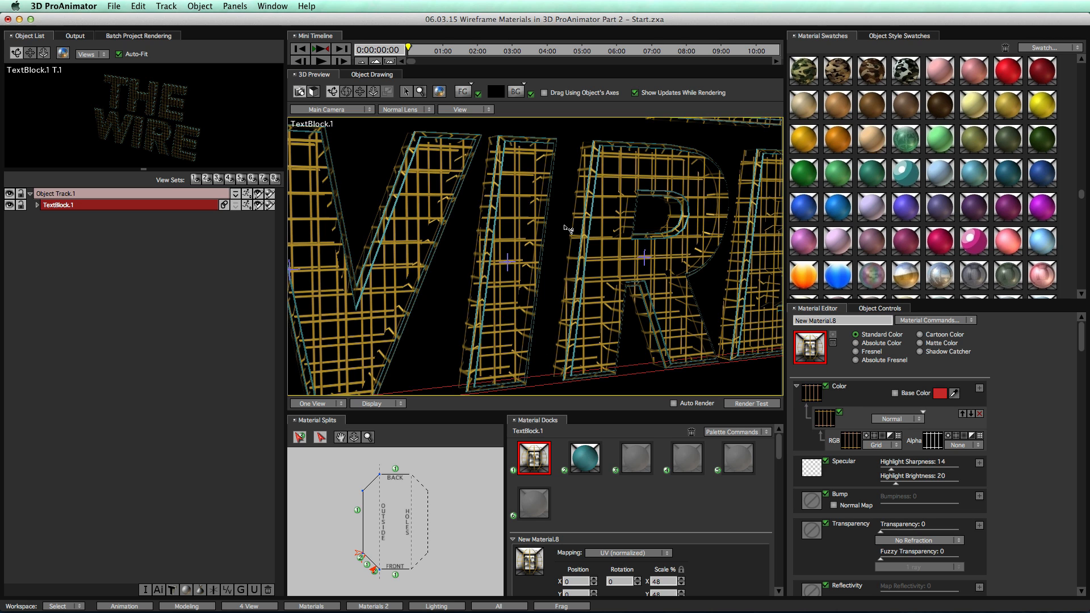
{"action": "left_click", "coordinate": [587, 463]}
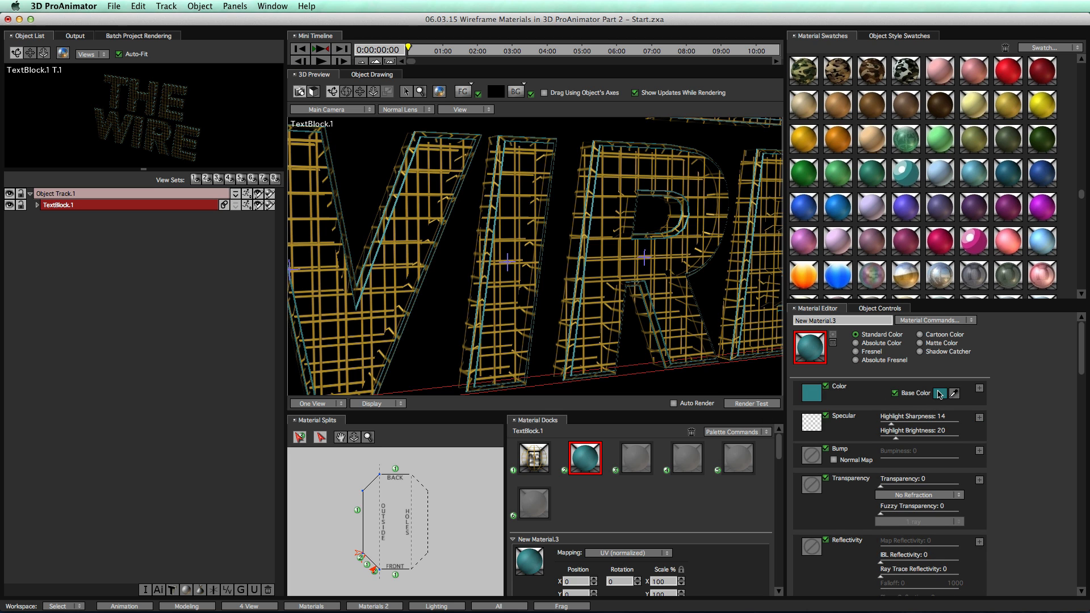
{"action": "left_click", "coordinate": [939, 394]}
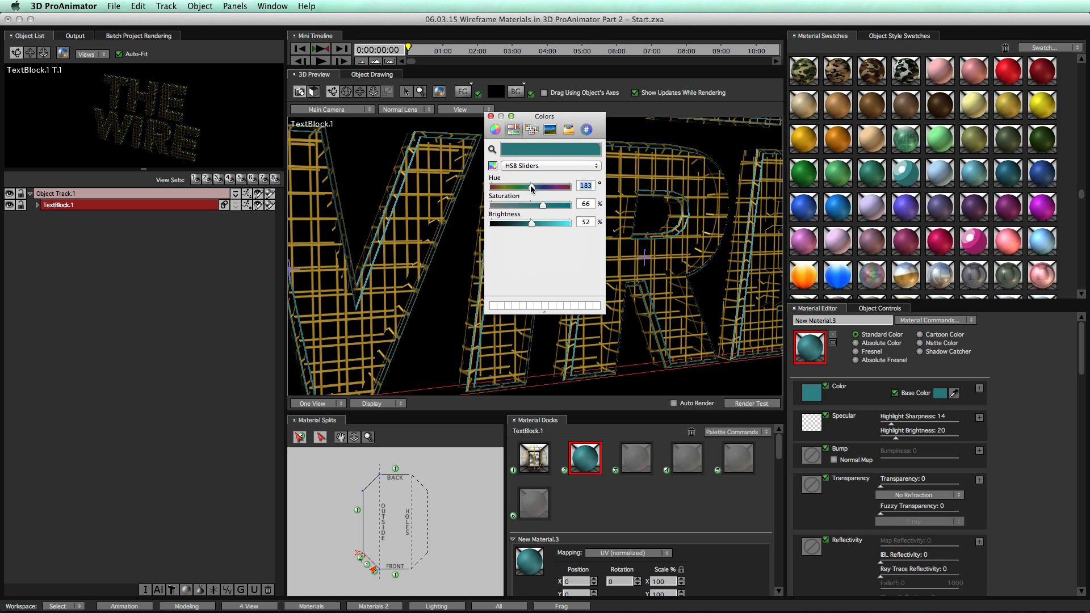
{"action": "left_click_drag", "start_coordinate": [532, 187], "coordinate": [490, 190]}
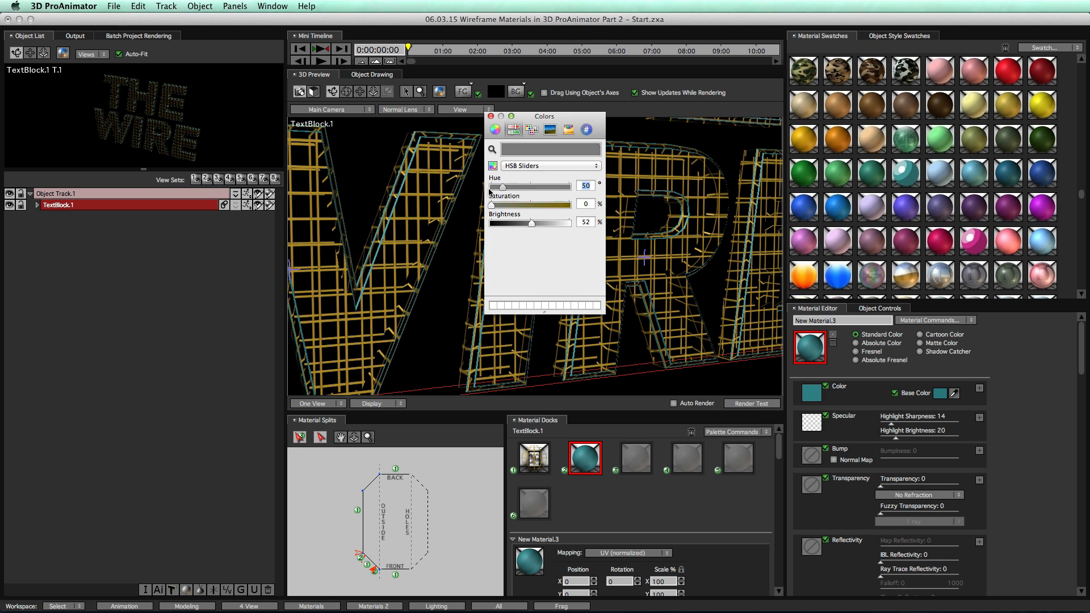
{"action": "left_click_drag", "start_coordinate": [533, 223], "coordinate": [570, 223]}
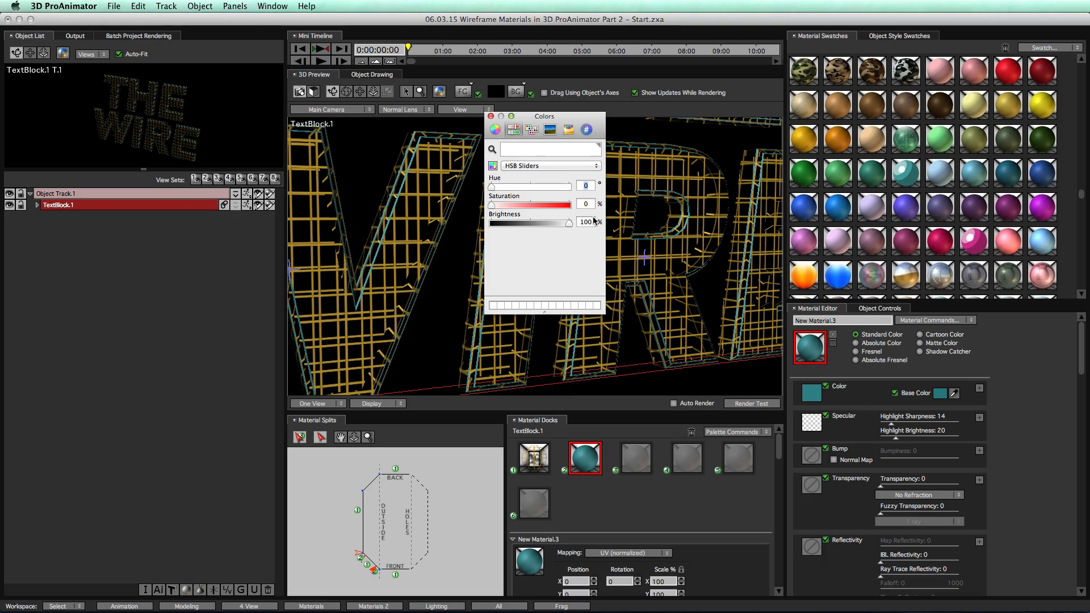
{"action": "left_click", "coordinate": [492, 117]}
{"action": "left_click_drag", "start_coordinate": [642, 275], "coordinate": [606, 377]}
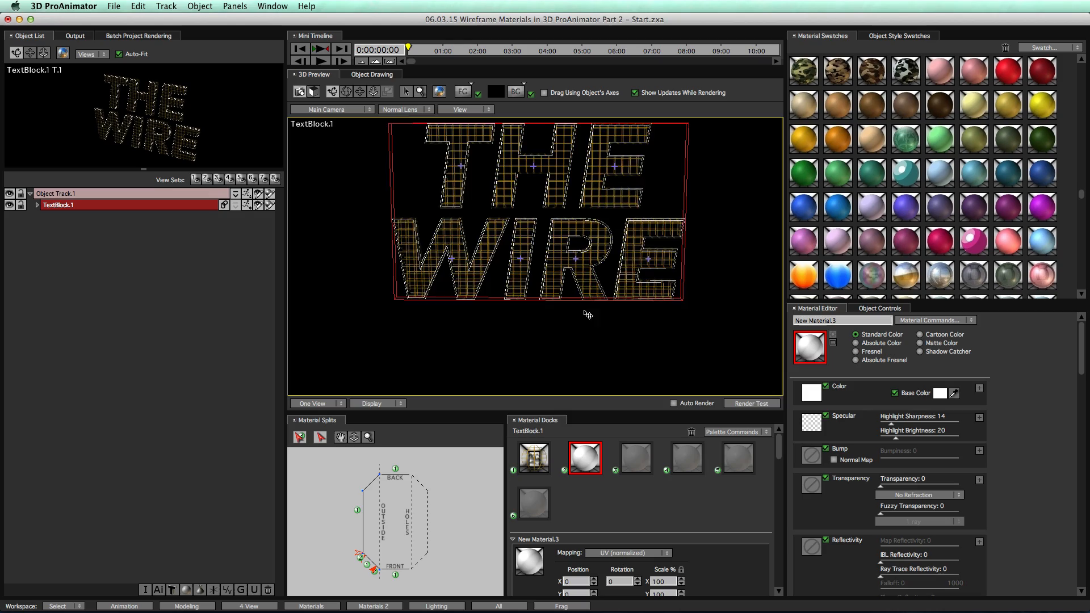
{"action": "scroll", "coordinate": [584, 296], "scroll_direction": "up", "scroll_amount": 5}
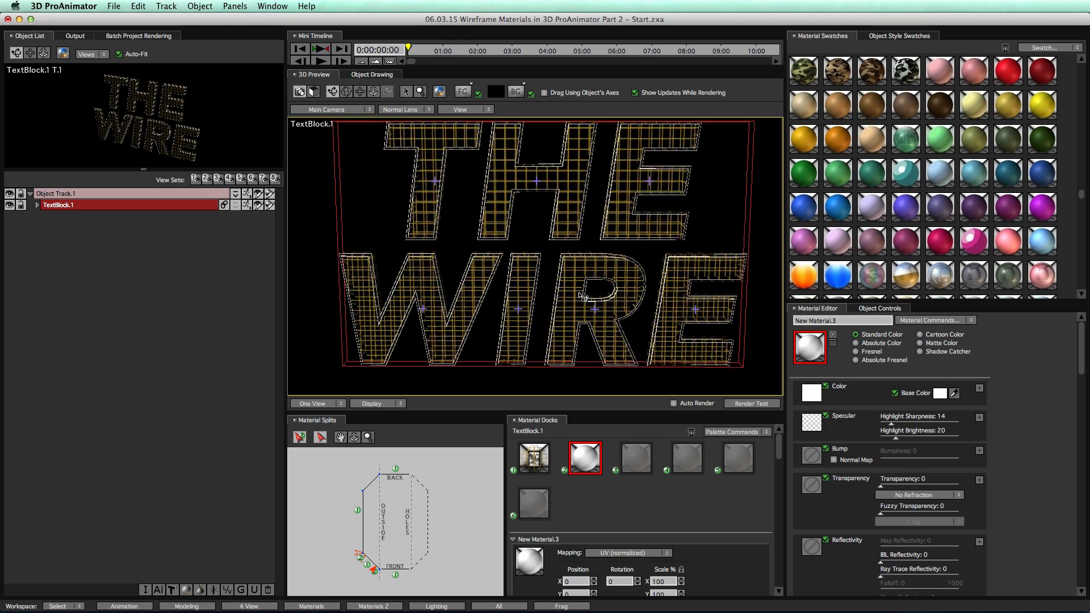
{"action": "mouse_move", "coordinate": [583, 296]}
{"action": "left_mouse_down"}
{"action": "mouse_move", "coordinate": [689, 292]}
{"action": "mouse_move", "coordinate": [522, 301]}
{"action": "mouse_move", "coordinate": [583, 295]}
{"action": "left_mouse_up"}
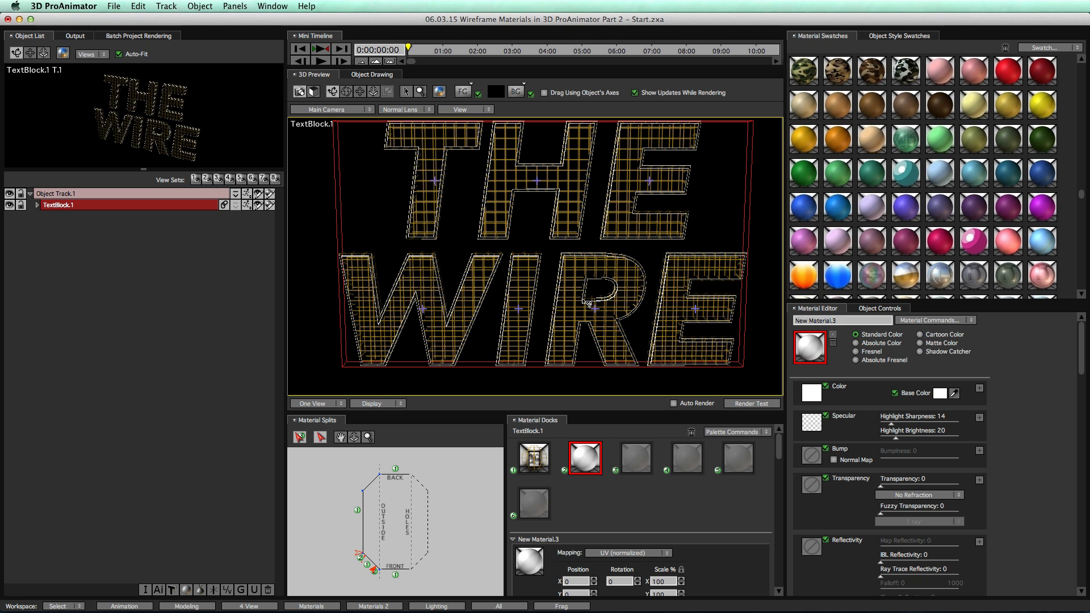
Load Field Airport Pano.jpg from the Resource Files folder as the reflectivity map of the first docked grid material.
{"action": "left_click", "coordinate": [533, 461]}
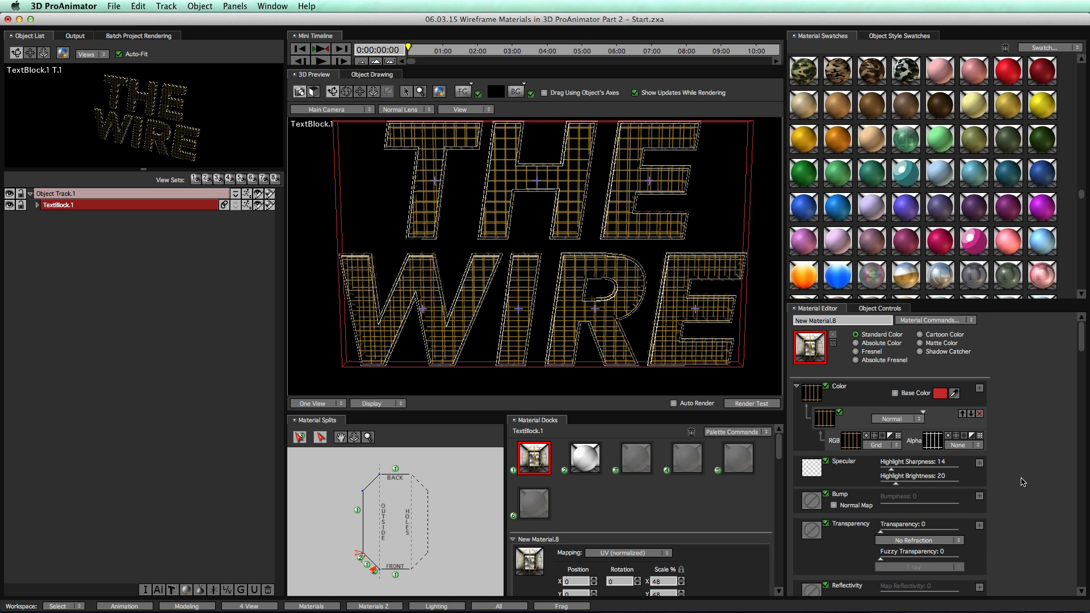
{"action": "scroll", "coordinate": [1022, 483], "scroll_direction": "down", "scroll_amount": 5}
{"action": "scroll", "coordinate": [1023, 482], "scroll_direction": "down", "scroll_amount": 1}
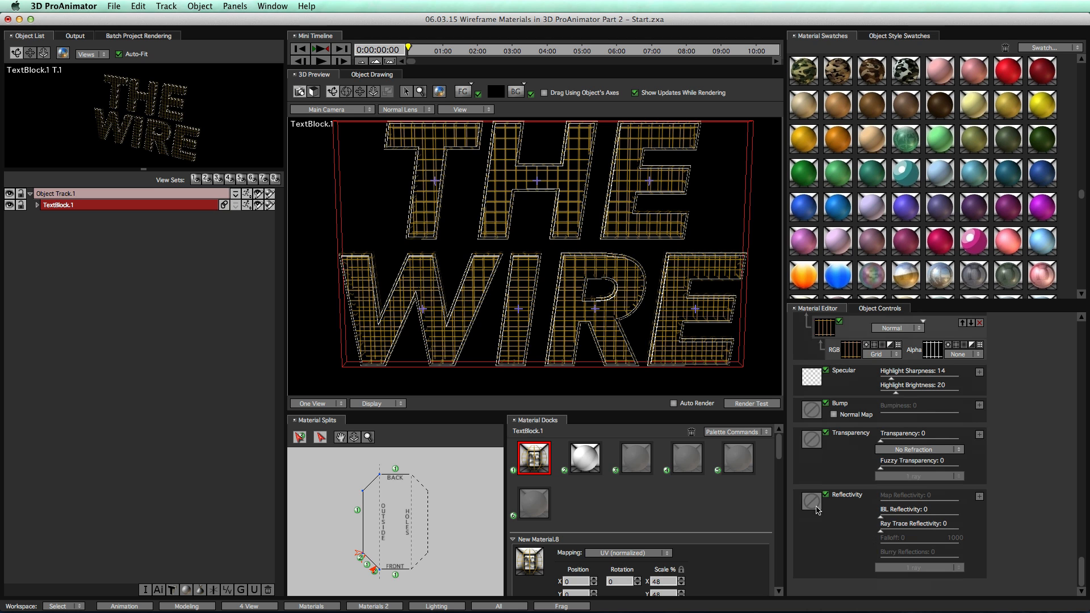
{"action": "left_click", "coordinate": [811, 502]}
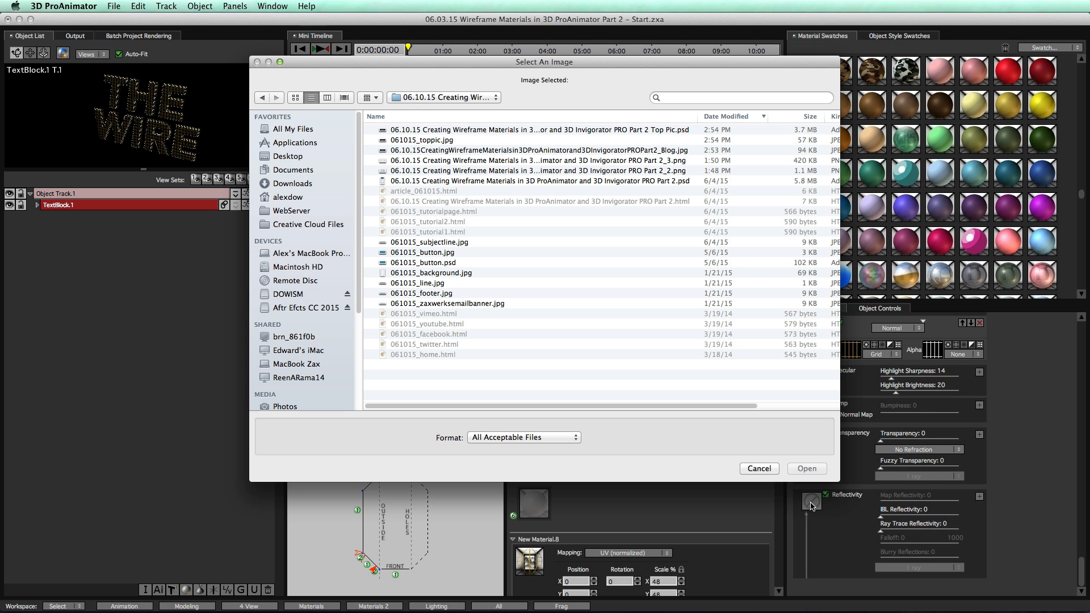
{"action": "left_click", "coordinate": [426, 99]}
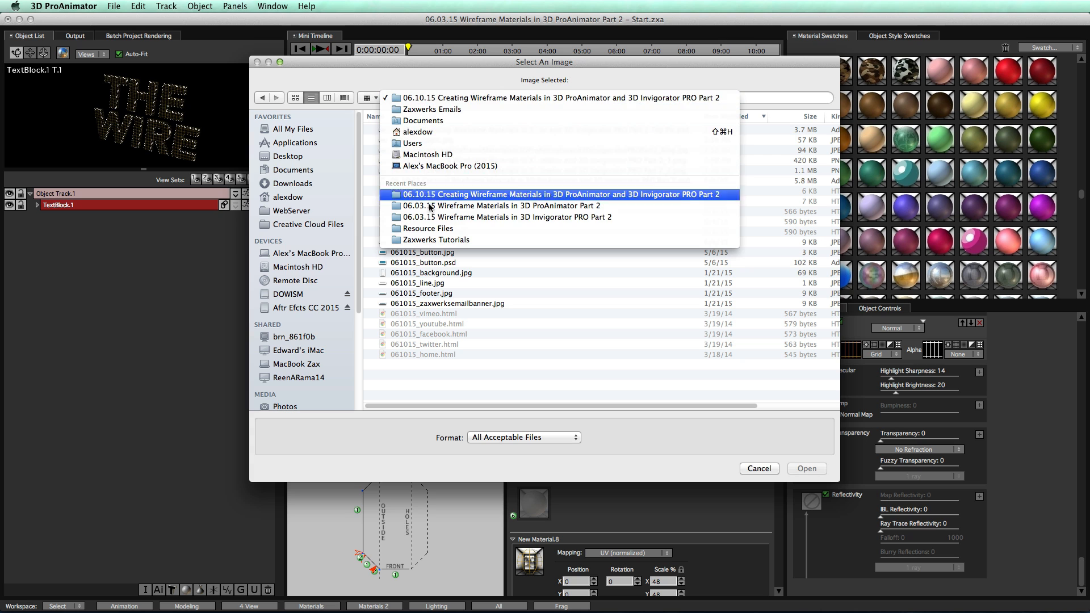
{"action": "left_click", "coordinate": [429, 228]}
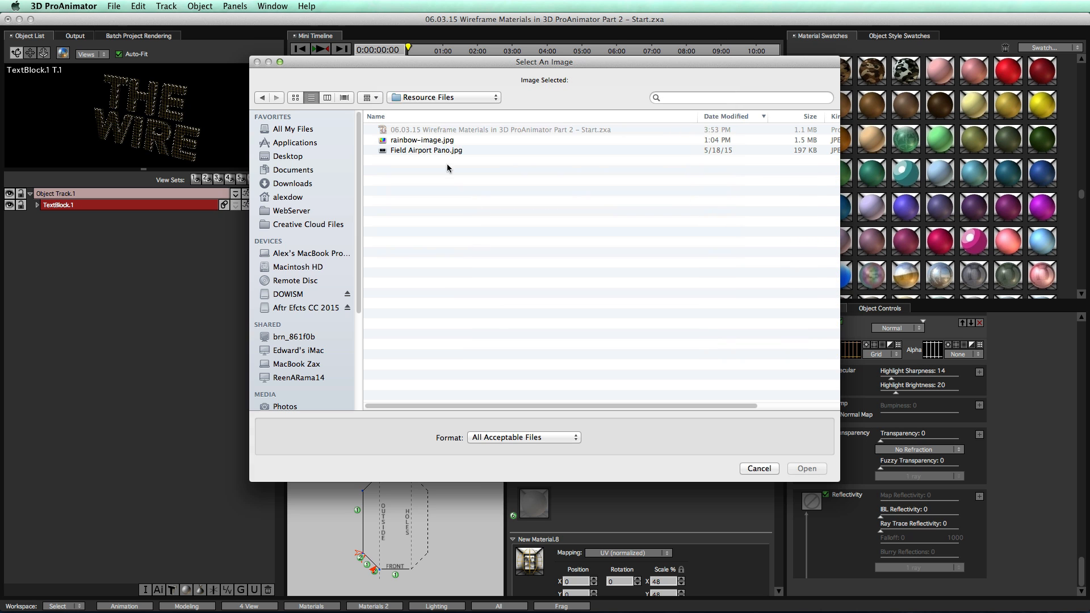
{"action": "double_click", "coordinate": [415, 150]}
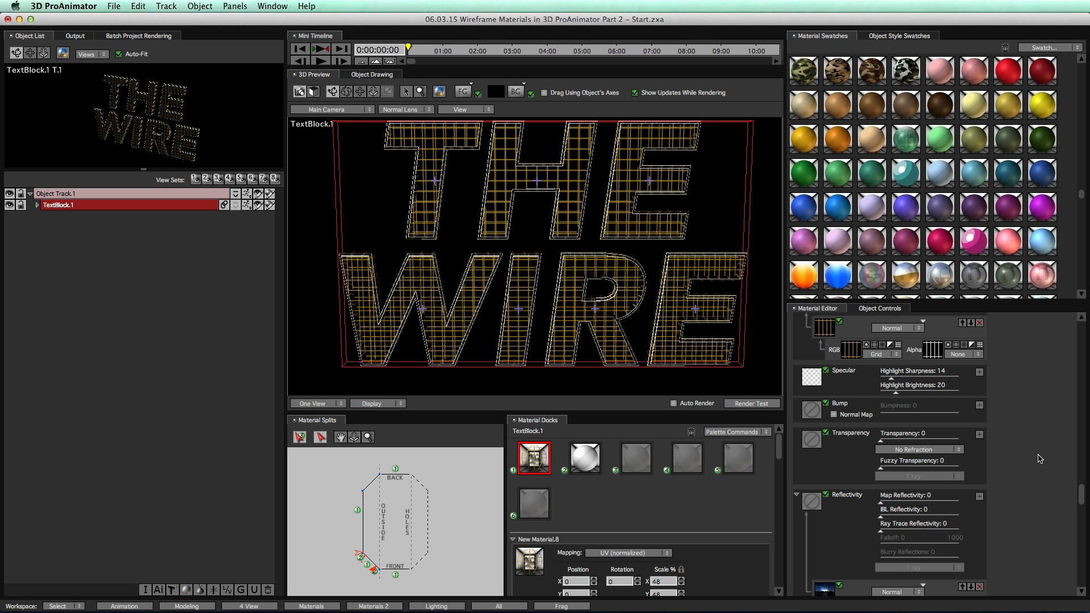
Set the grid material's Map Reflectivity to 77 and check the reflections on the text from several angles.
{"action": "scroll", "coordinate": [1041, 459], "scroll_direction": "down", "scroll_amount": 2}
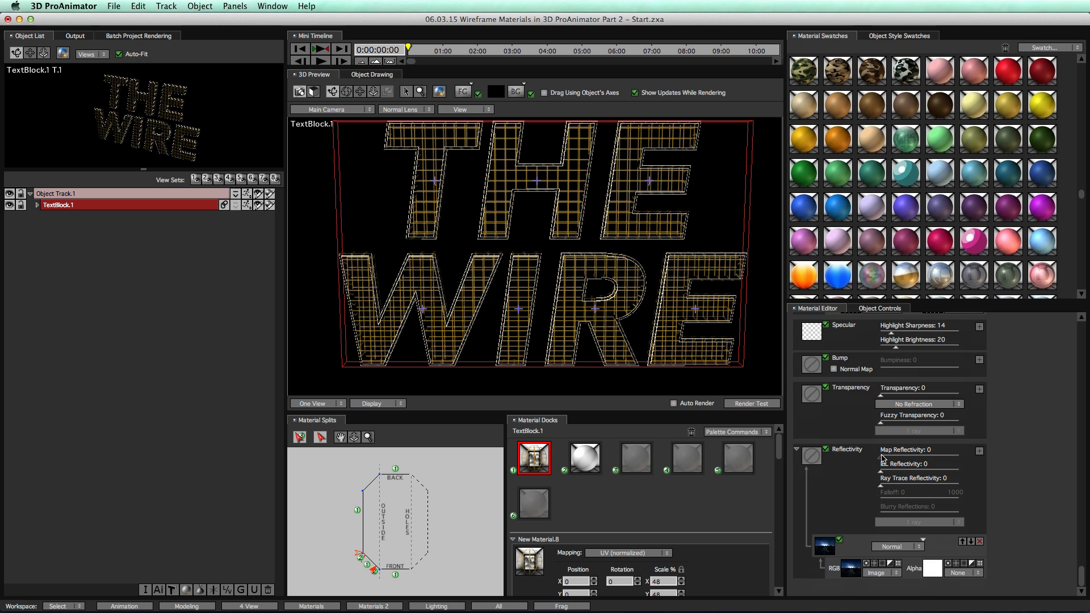
{"action": "left_click_drag", "start_coordinate": [883, 457], "coordinate": [940, 458]}
{"action": "left_click_drag", "start_coordinate": [579, 331], "coordinate": [610, 321]}
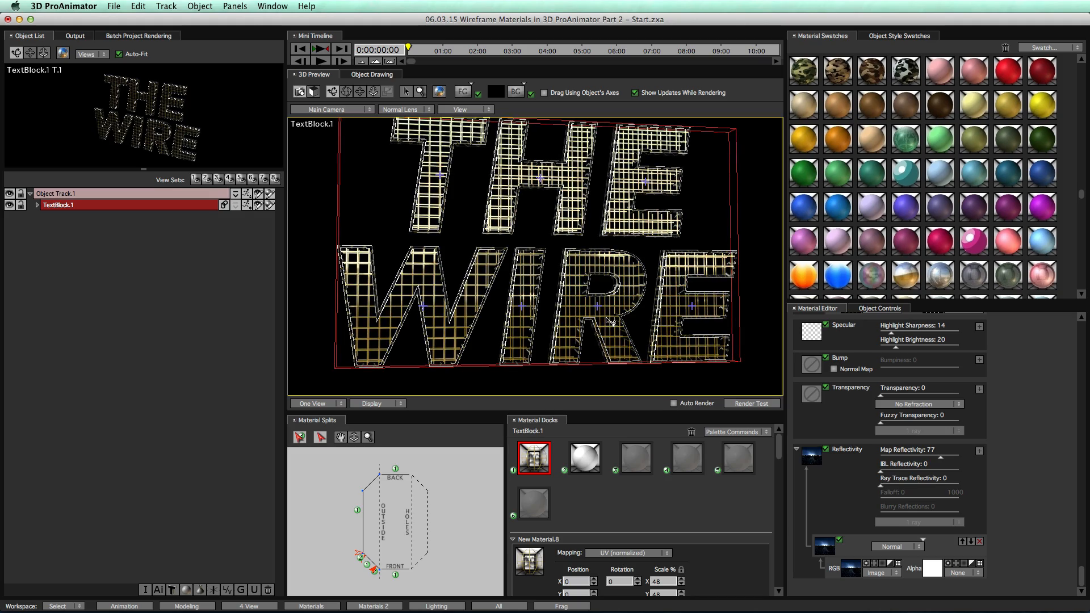
{"action": "key", "text": "super+space"}
{"action": "left_click_drag", "start_coordinate": [541, 314], "coordinate": [628, 340]}
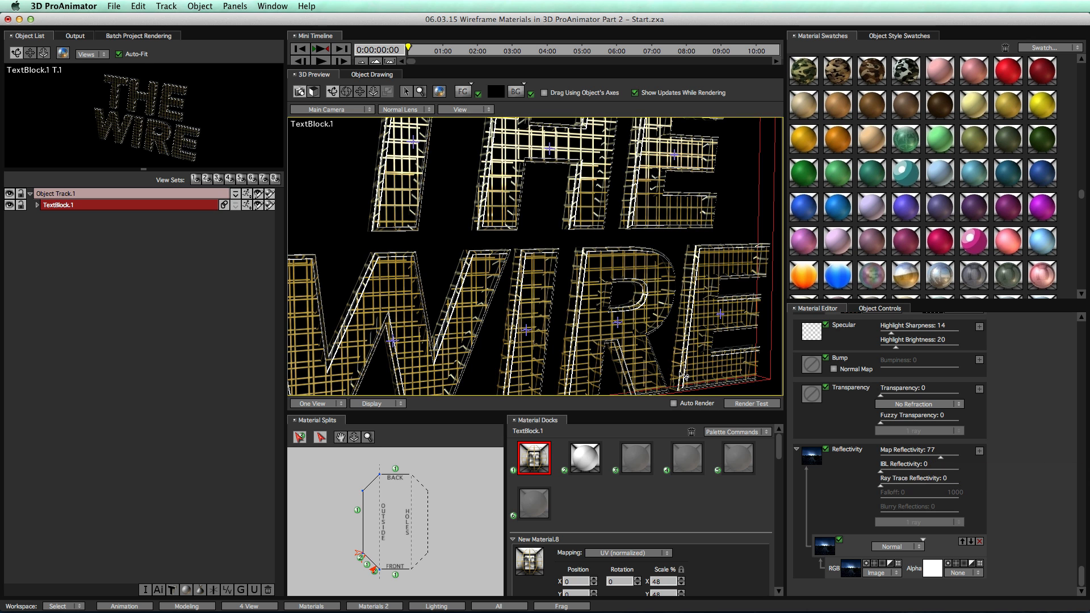
{"action": "right_click_drag", "start_coordinate": [660, 298], "coordinate": [660, 341]}
{"action": "left_click_drag", "start_coordinate": [660, 342], "coordinate": [623, 340]}
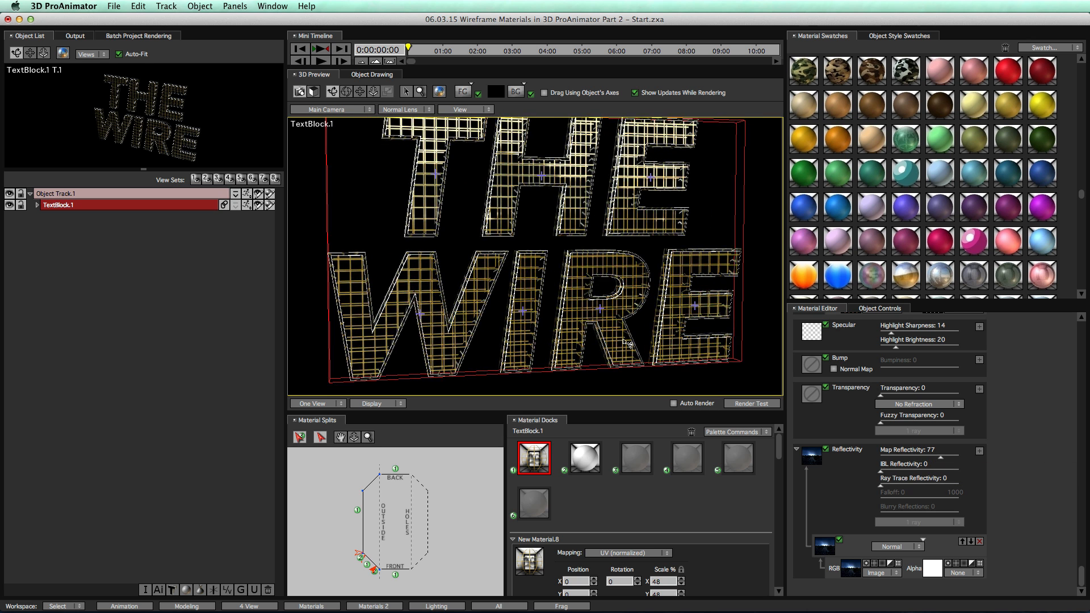
Set the grid texture's horizontal line spacing to 3.7 and inspect the denser wireframe on the text.
{"action": "scroll", "coordinate": [929, 415], "scroll_direction": "up", "scroll_amount": 5}
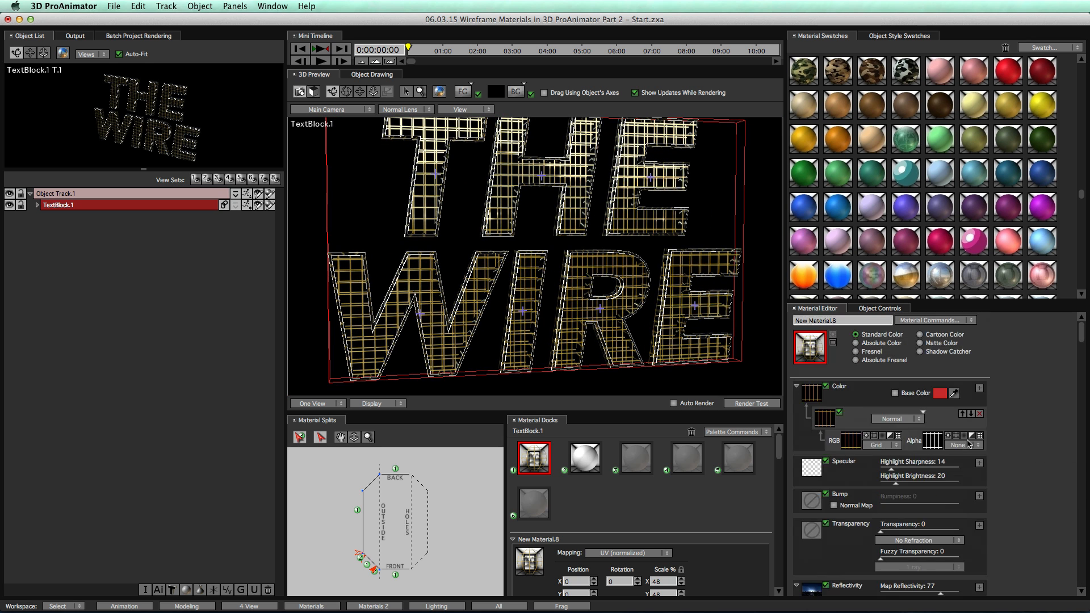
{"action": "left_click", "coordinate": [849, 441]}
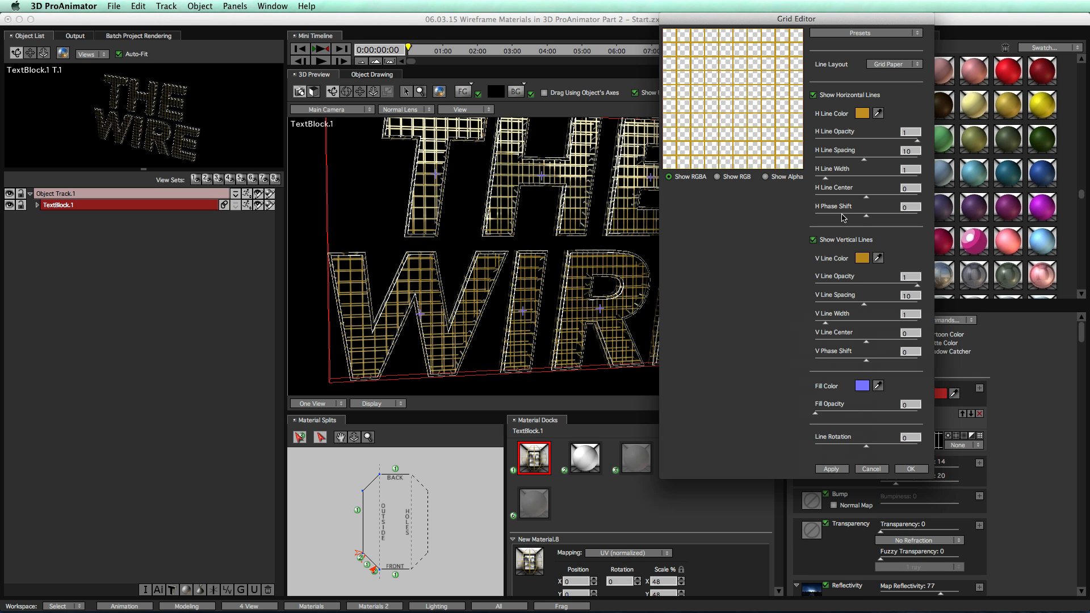
{"action": "left_click_drag", "start_coordinate": [863, 160], "coordinate": [835, 161]}
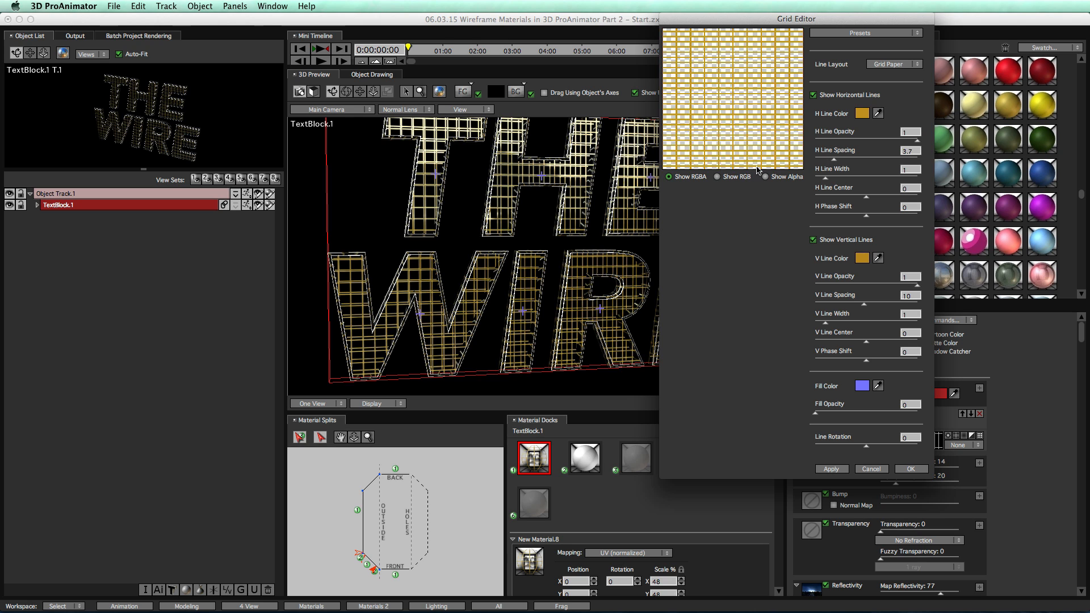
{"action": "left_click", "coordinate": [908, 151]}
{"action": "left_click", "coordinate": [911, 469]}
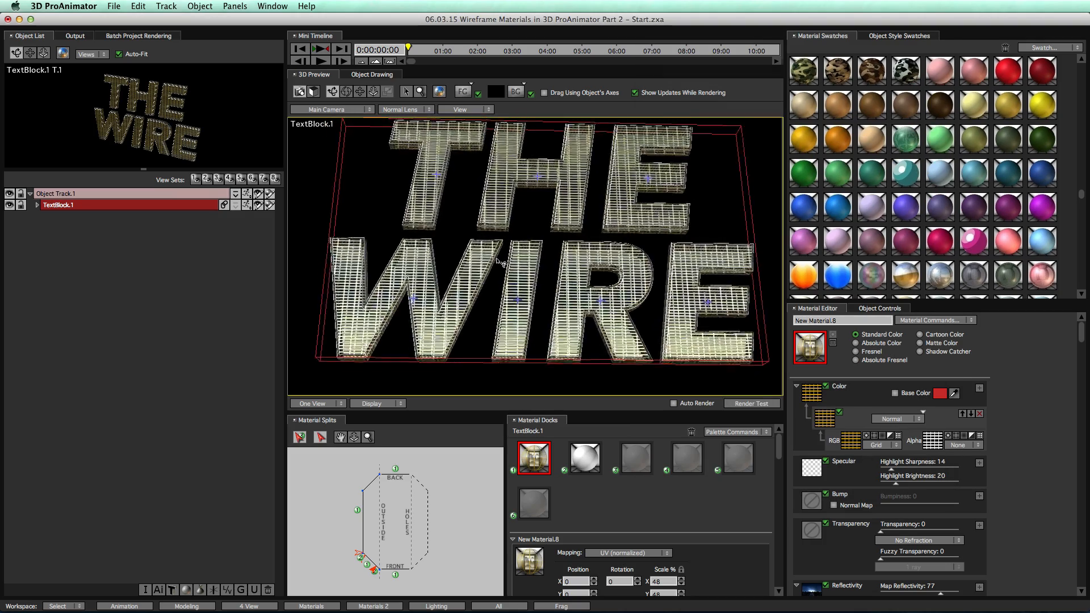
{"action": "left_click_drag", "start_coordinate": [531, 293], "coordinate": [558, 274]}
{"action": "left_click_drag", "start_coordinate": [641, 307], "coordinate": [560, 322]}
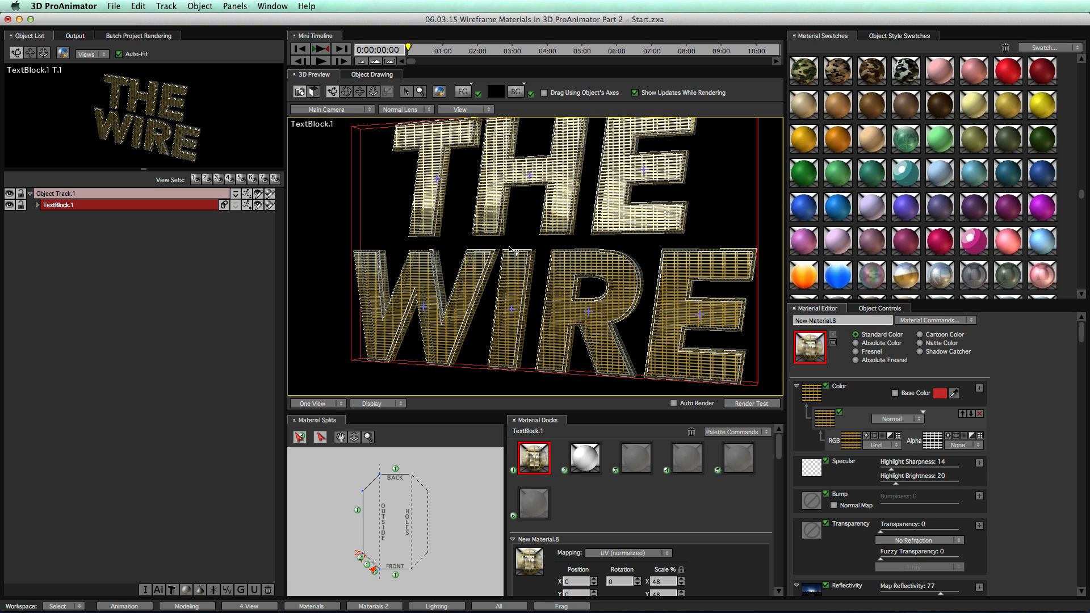
Add a second color layer to the first docked material and load rainbow-image.jpg as its RGB image.
{"action": "left_click", "coordinate": [979, 388]}
{"action": "left_click", "coordinate": [904, 464]}
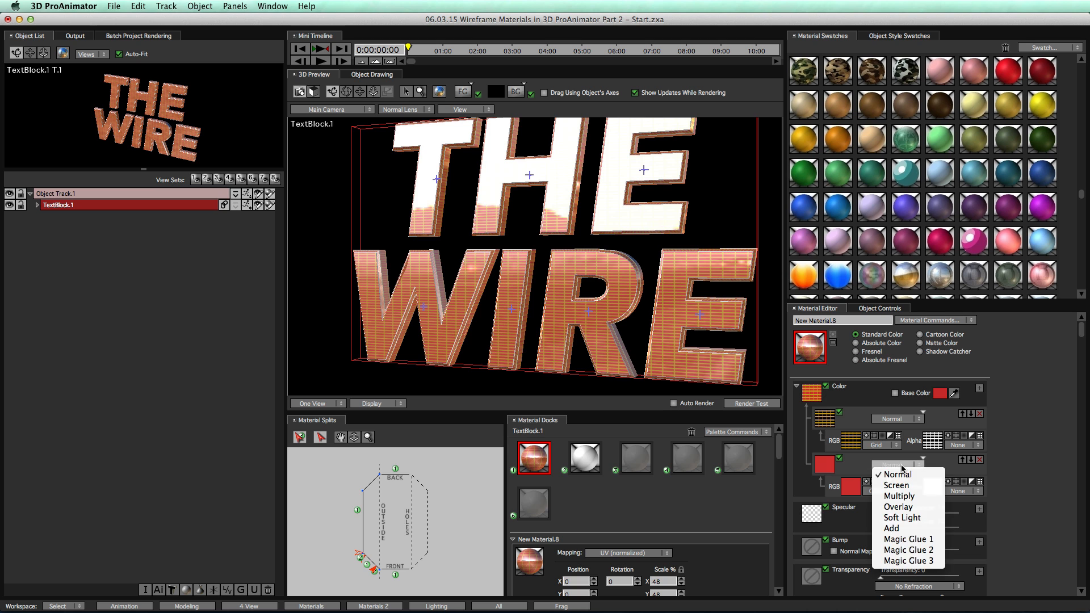
{"action": "left_click", "coordinate": [1038, 460]}
{"action": "left_click", "coordinate": [888, 492]}
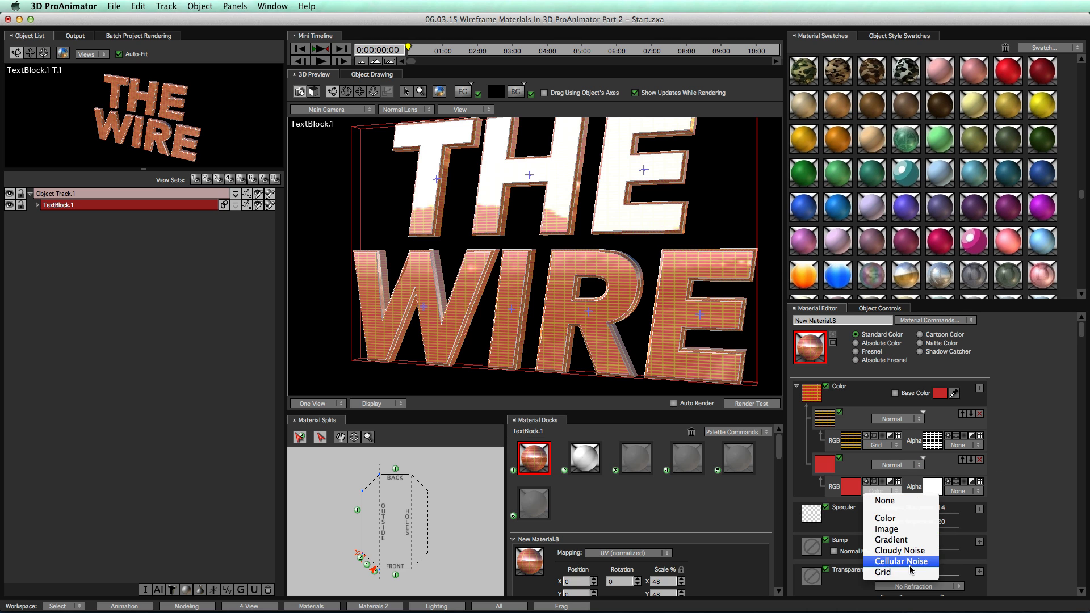
{"action": "left_click", "coordinate": [903, 529]}
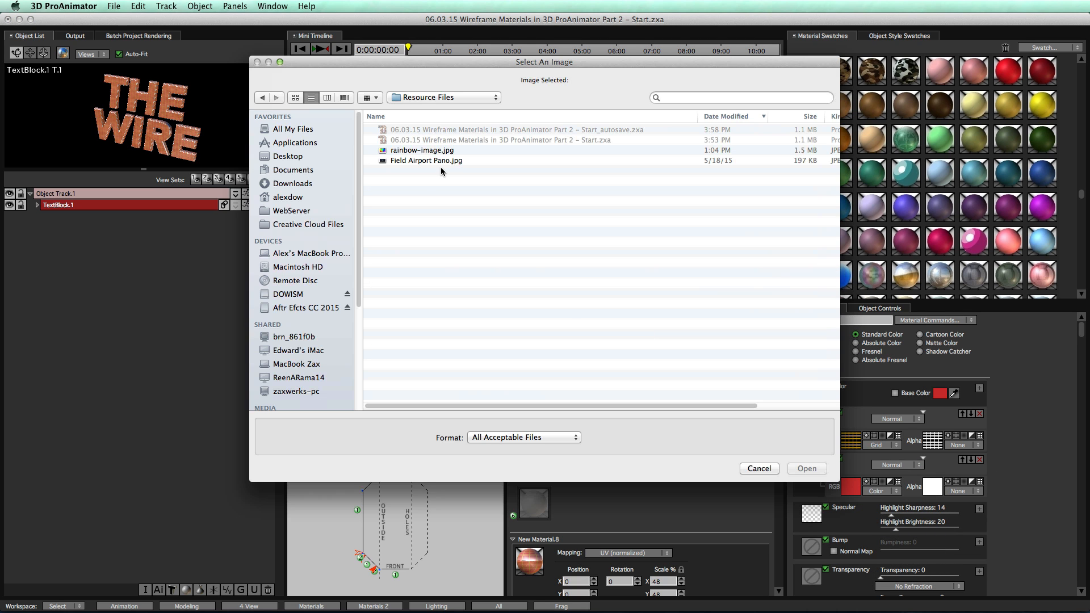
{"action": "double_click", "coordinate": [418, 151]}
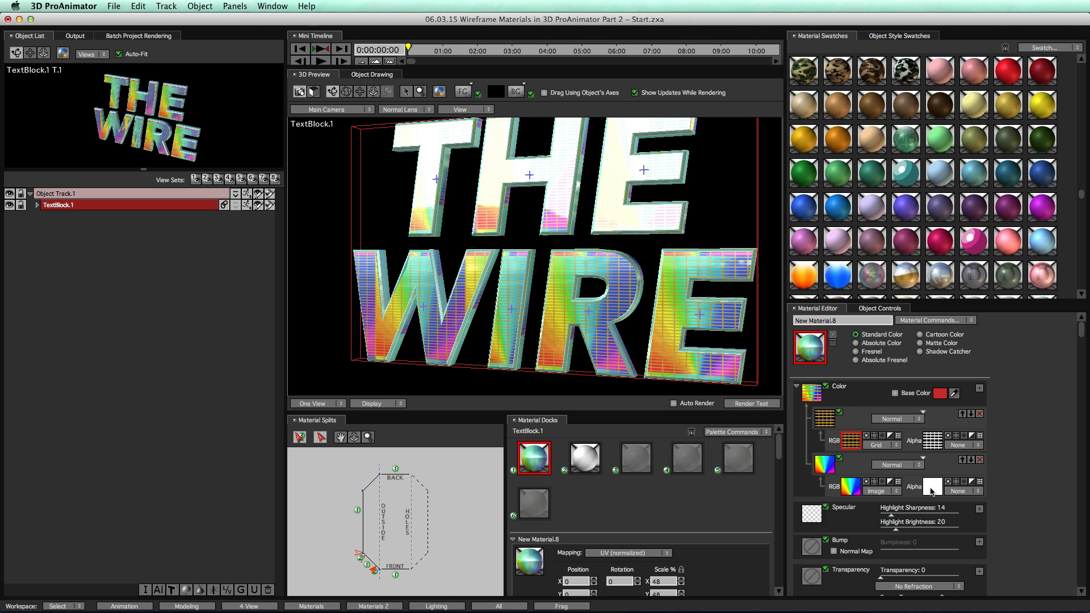
Paste the copied grid texture into the rainbow layer's alpha and delete the original golden grid layer.
{"action": "key", "text": "super+v"}
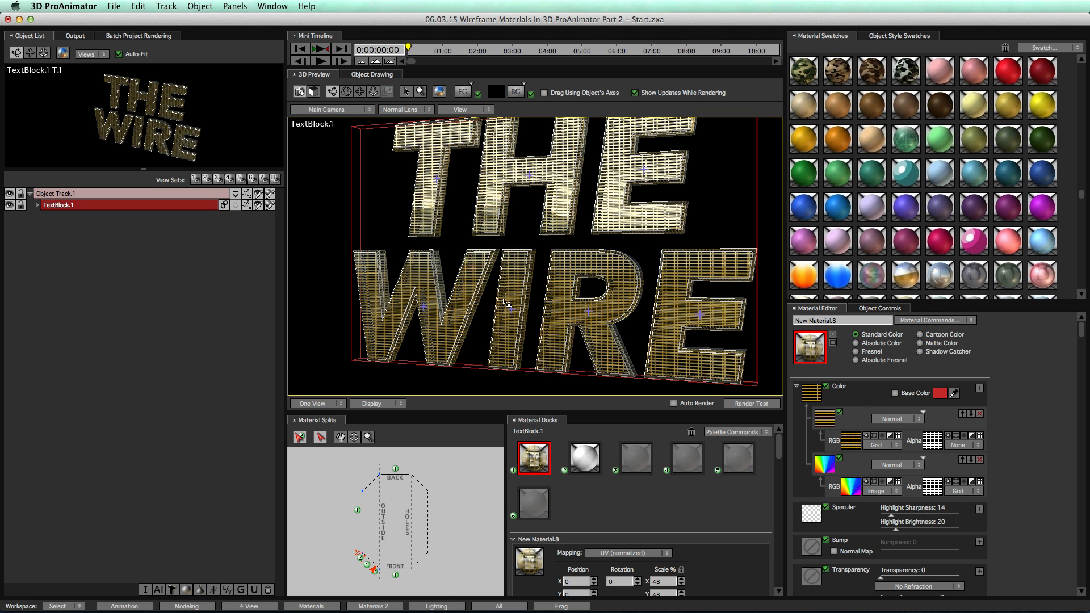
{"action": "left_click", "coordinate": [981, 414]}
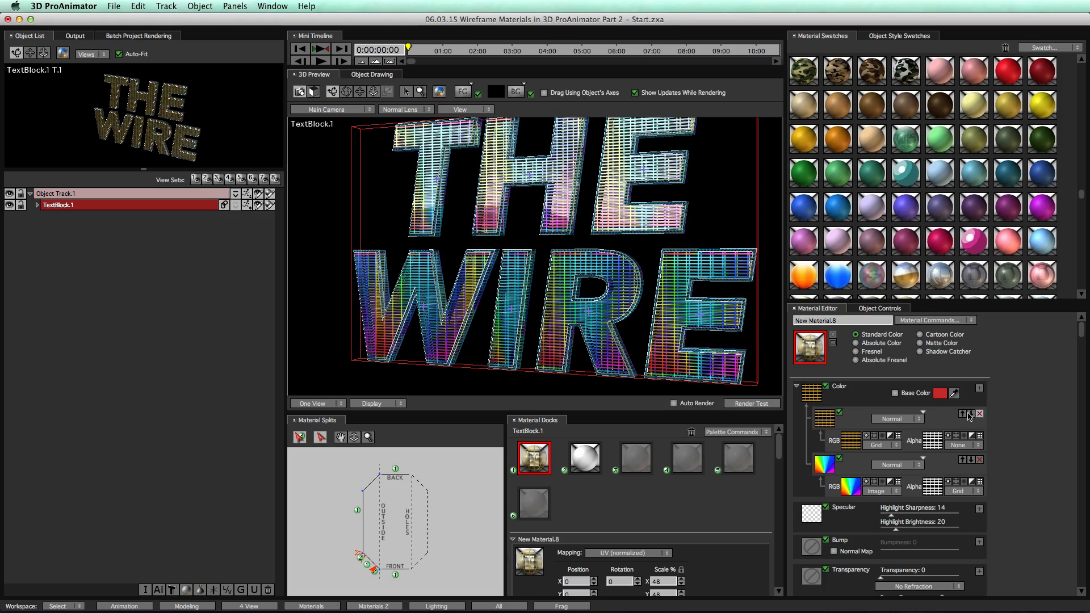
{"action": "scroll", "coordinate": [568, 330], "scroll_direction": "up", "scroll_amount": 3}
{"action": "left_click_drag", "start_coordinate": [609, 307], "coordinate": [582, 327]}
{"action": "scroll", "coordinate": [661, 336], "scroll_direction": "up", "scroll_amount": 5}
{"action": "scroll", "coordinate": [620, 257], "scroll_direction": "down", "scroll_amount": 5}
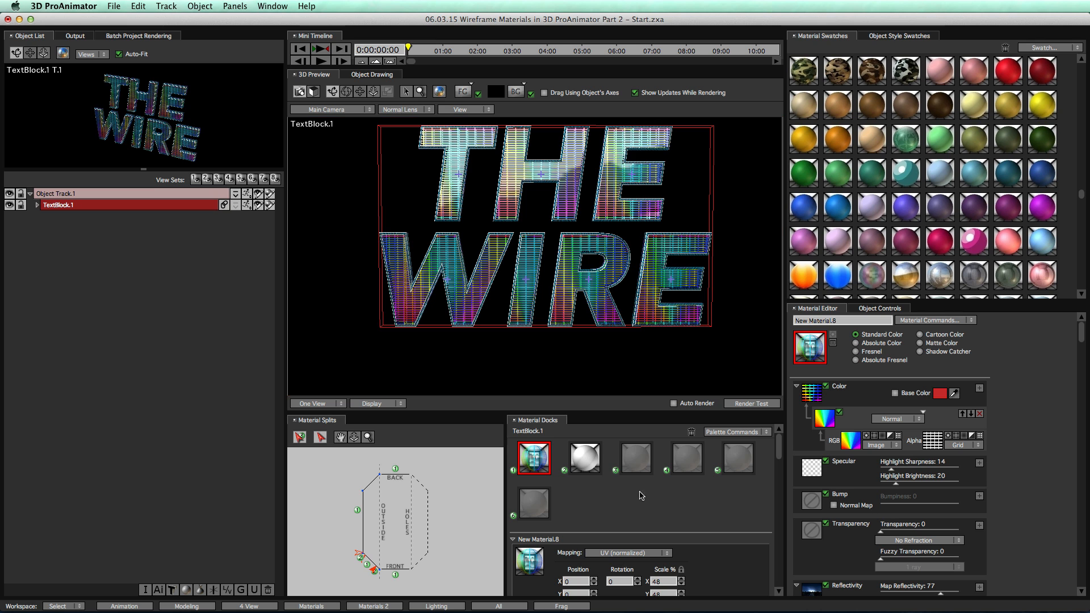
Set the rainbow material's mapping to Front (Planar Z+), spread it across all selected objects, and reset its scale to 100%.
{"action": "left_click", "coordinate": [630, 558]}
{"action": "left_click", "coordinate": [629, 476]}
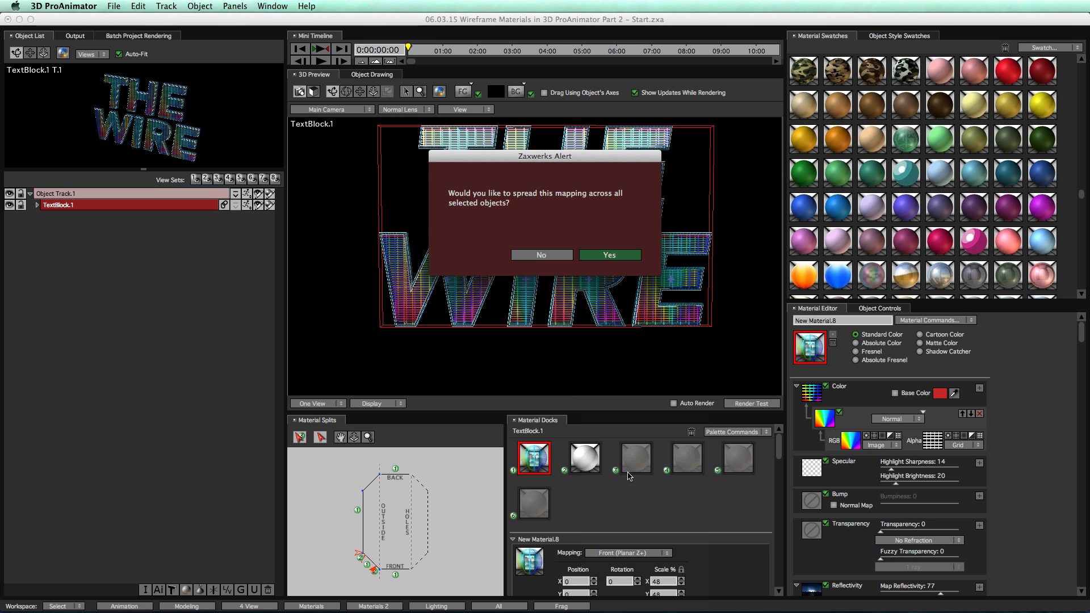
{"action": "left_click", "coordinate": [605, 255]}
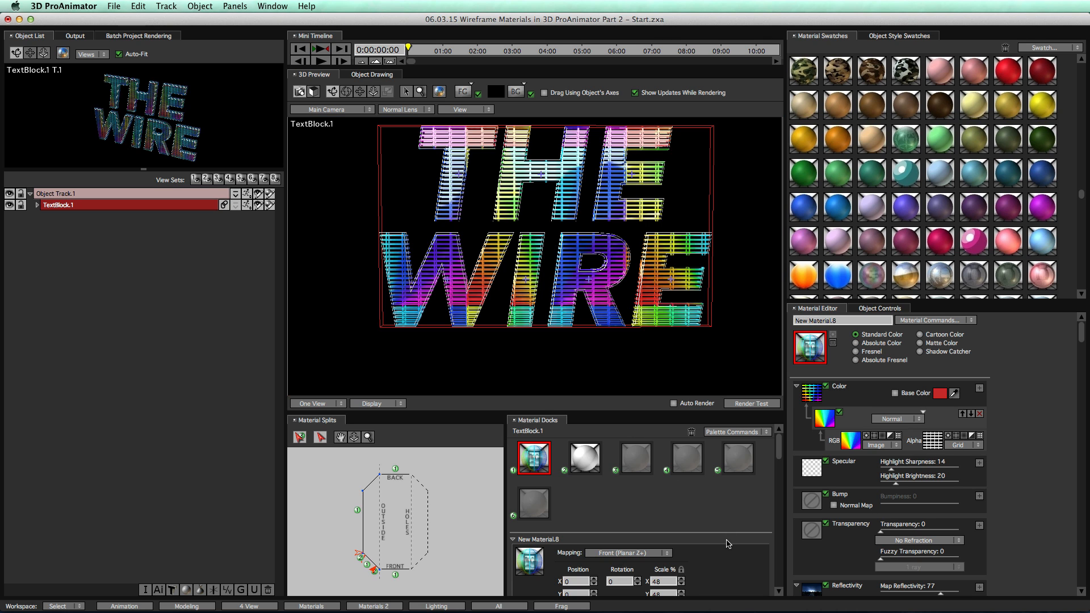
{"action": "scroll", "coordinate": [728, 544], "scroll_direction": "down", "scroll_amount": 2}
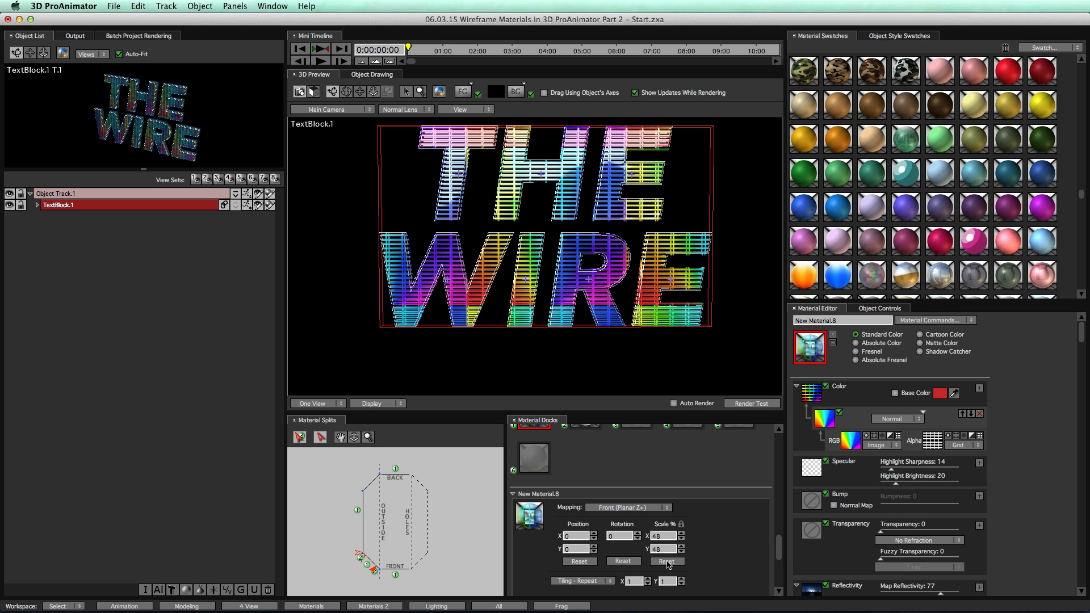
{"action": "left_click", "coordinate": [668, 562]}
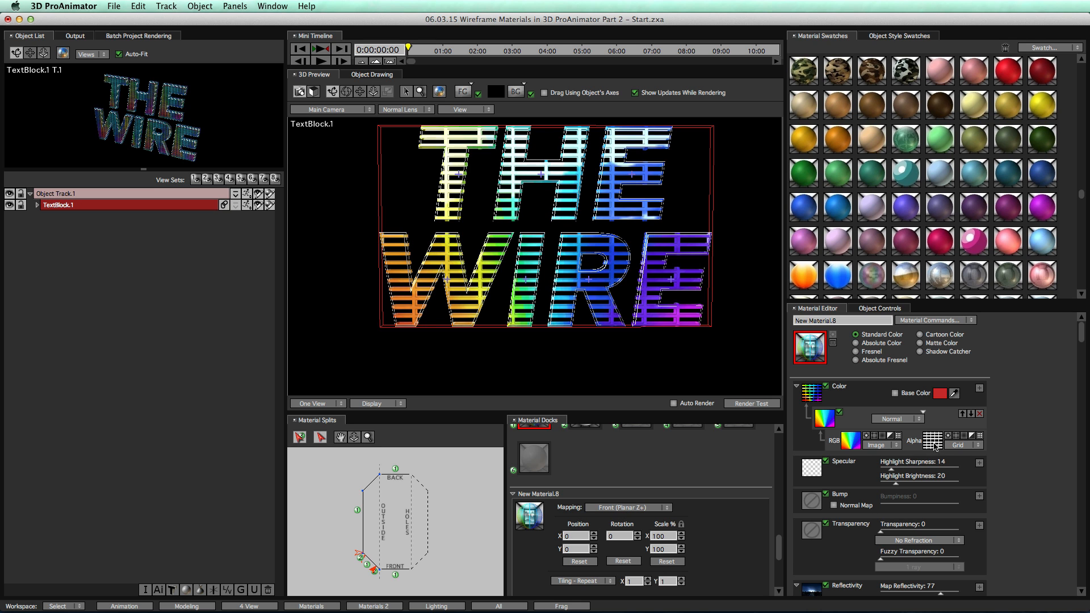
Scale the rainbow layer's alpha grid texture to 30% in X and Y with its Transform settings.
{"action": "left_click", "coordinate": [933, 440]}
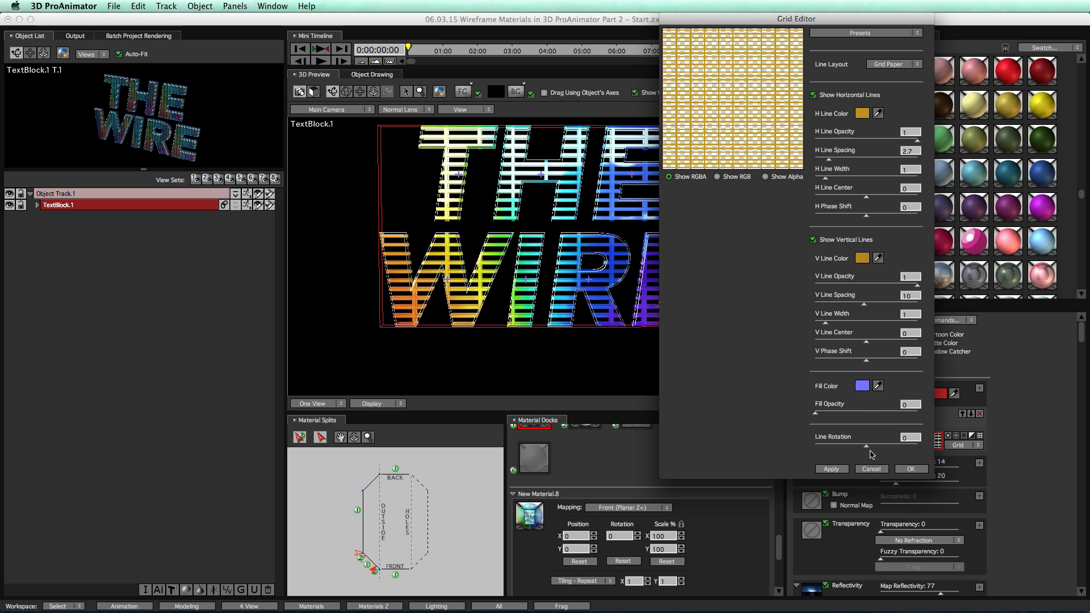
{"action": "left_click", "coordinate": [872, 469]}
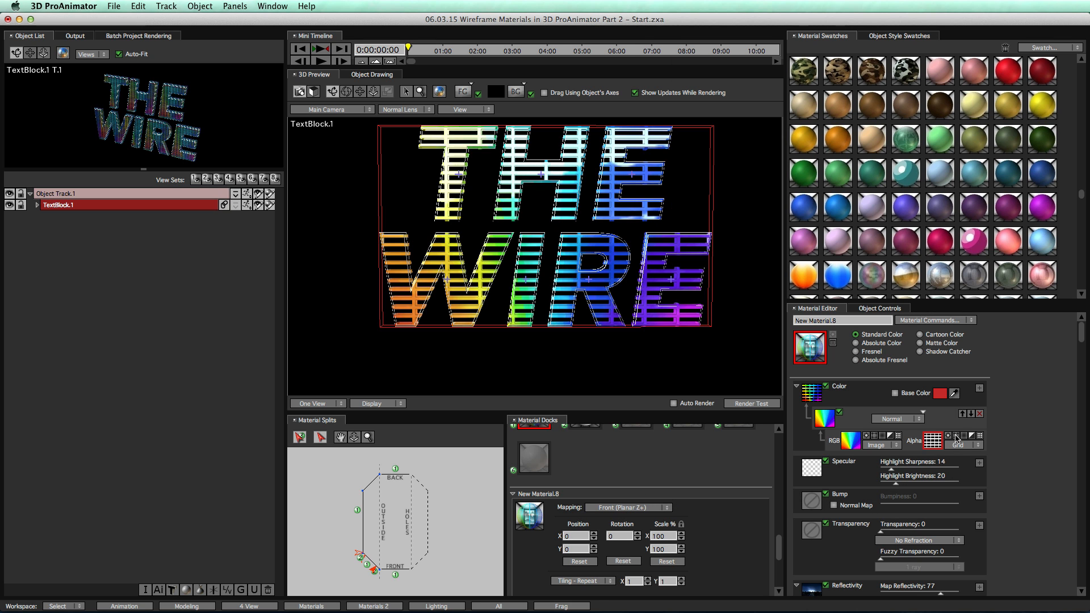
{"action": "left_click", "coordinate": [958, 436]}
{"action": "double_click", "coordinate": [599, 159]}
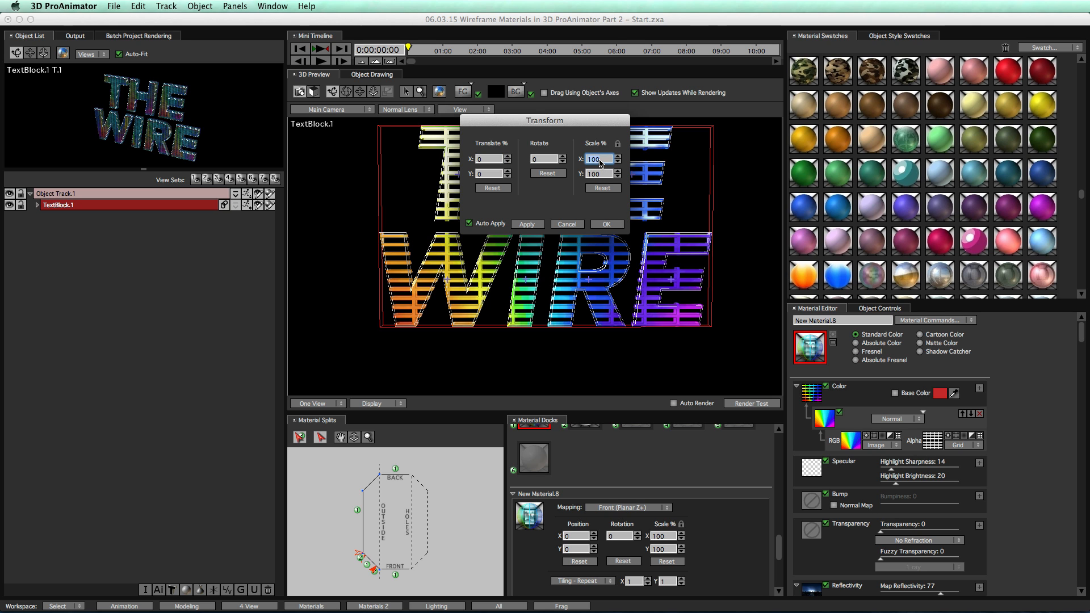
{"action": "type", "text": "30"}
{"action": "key", "text": "Return"}
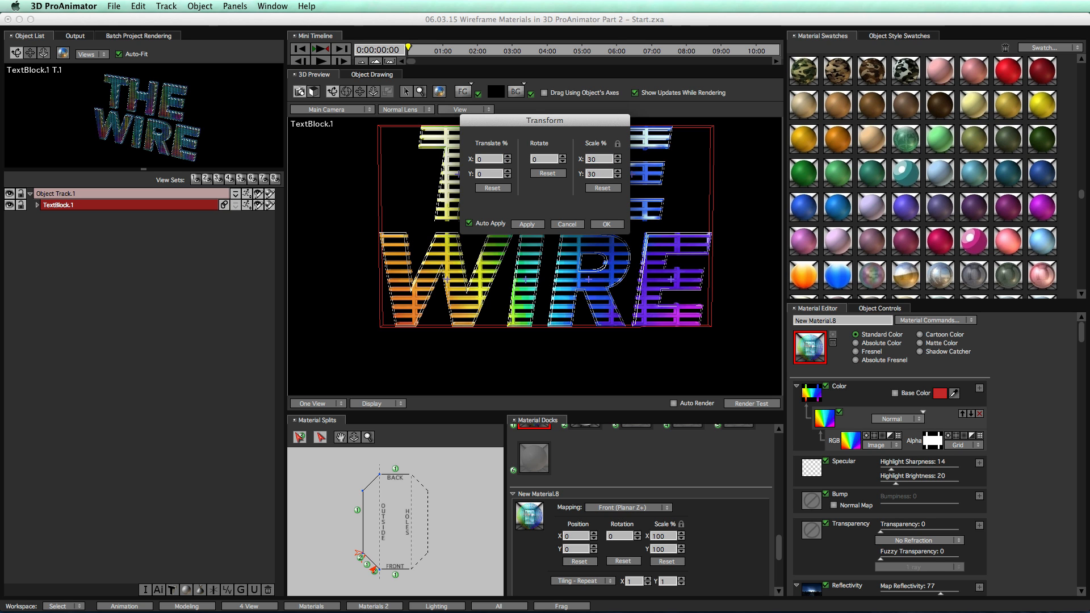
{"action": "left_click", "coordinate": [607, 225]}
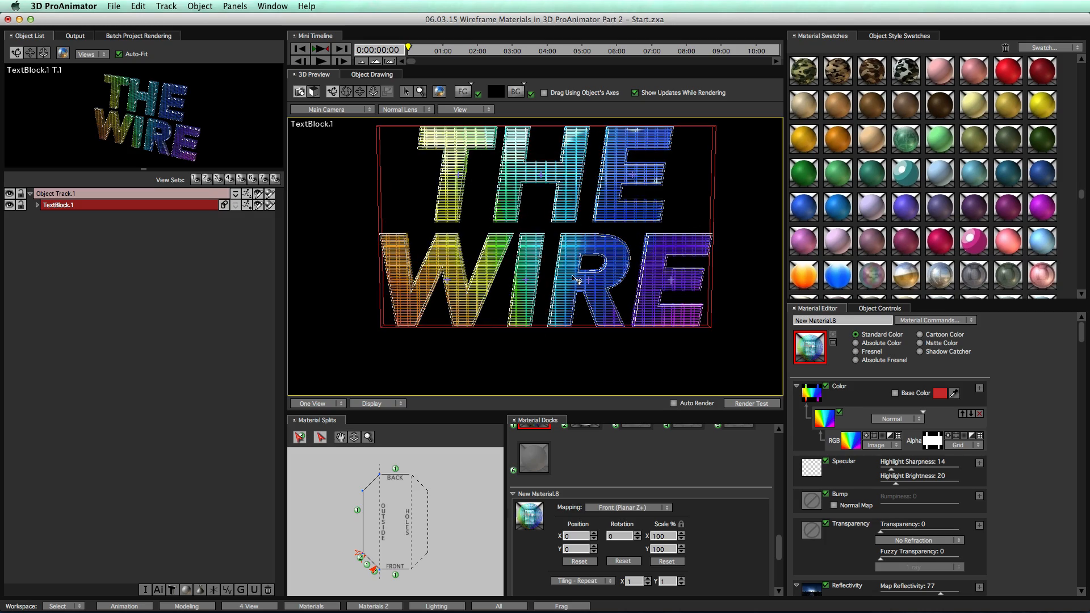
Enable Auto Render for the 3D preview and inspect the rainbow wireframe text from several angles and up close.
{"action": "left_click_drag", "start_coordinate": [592, 320], "coordinate": [573, 233]}
{"action": "left_click_drag", "start_coordinate": [548, 286], "coordinate": [578, 303]}
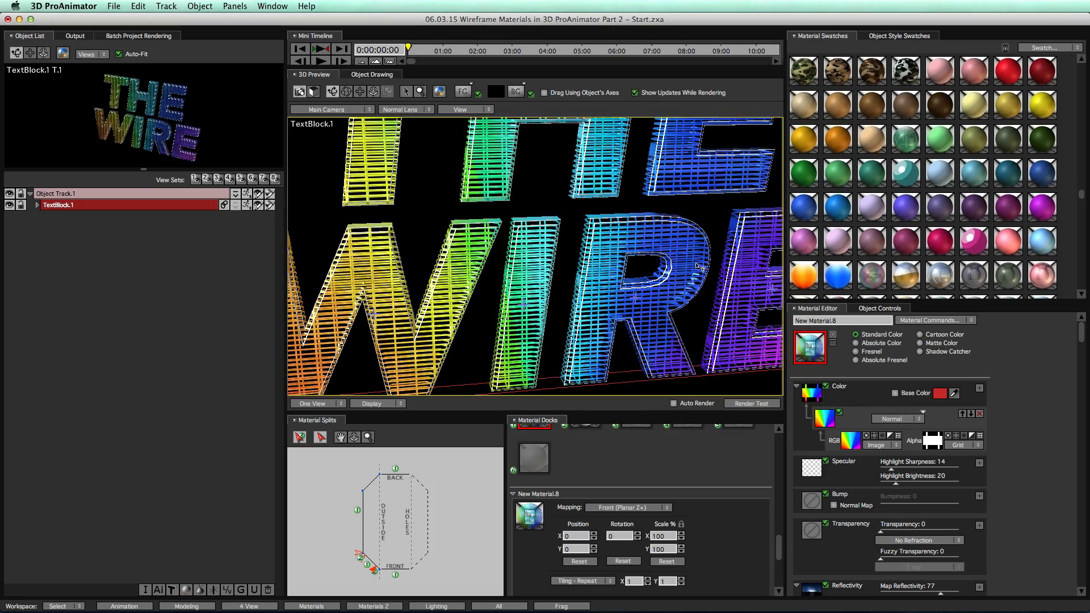
{"action": "left_click_drag", "start_coordinate": [671, 312], "coordinate": [636, 291]}
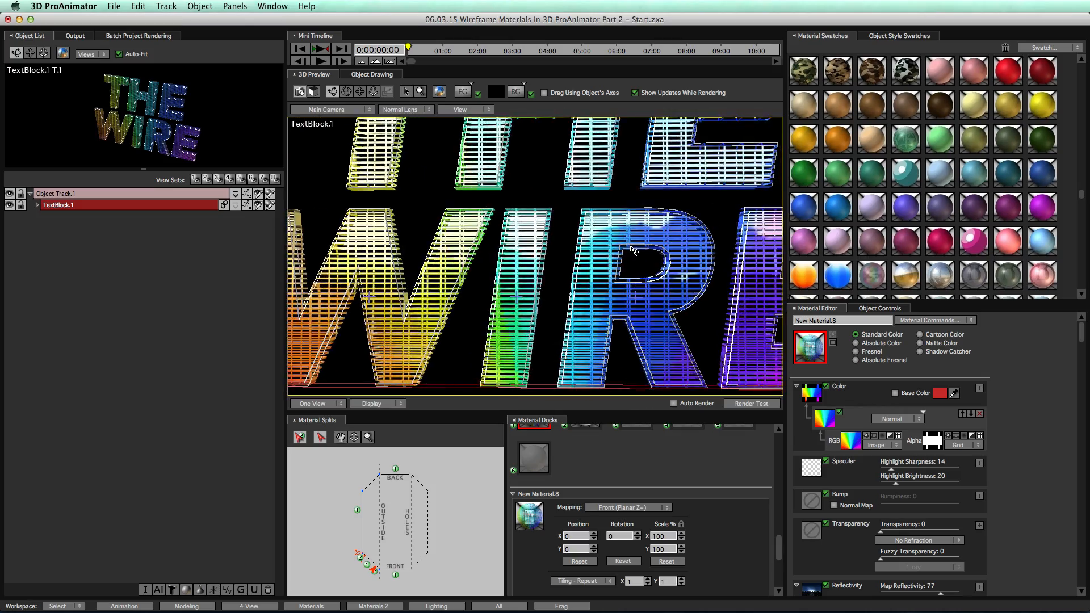
{"action": "left_click_drag", "start_coordinate": [631, 247], "coordinate": [633, 321]}
{"action": "left_click_drag", "start_coordinate": [620, 284], "coordinate": [616, 318]}
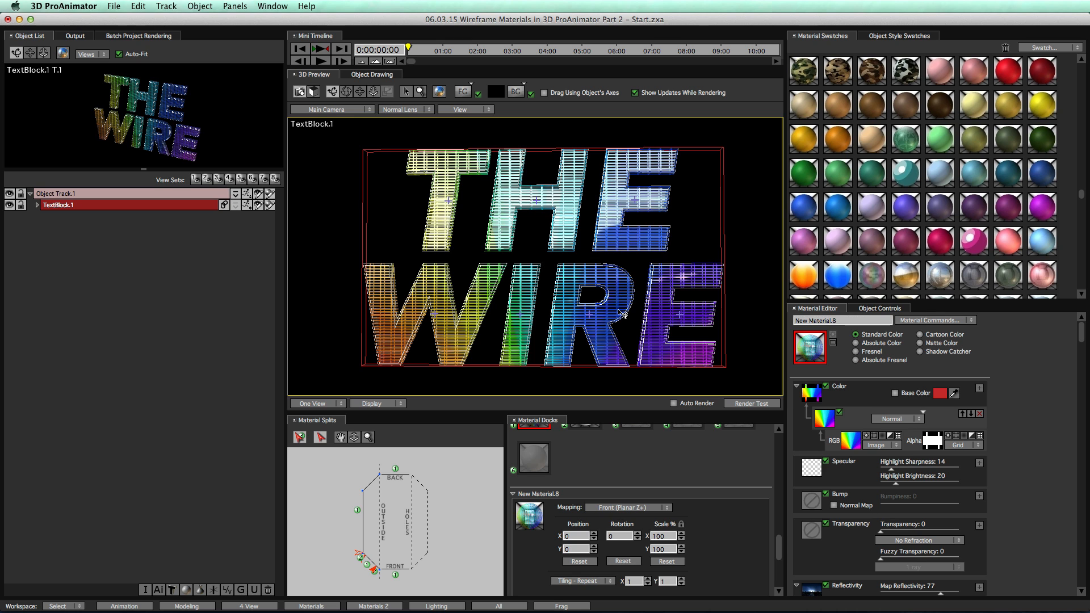
{"action": "left_click", "coordinate": [674, 403]}
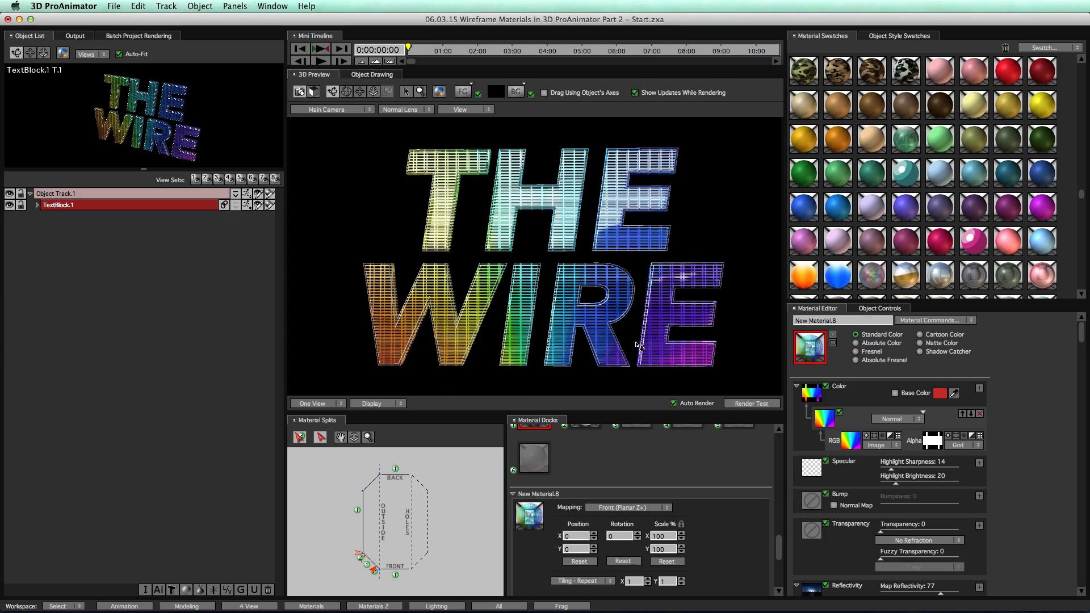
{"action": "left_click_drag", "start_coordinate": [629, 276], "coordinate": [573, 245]}
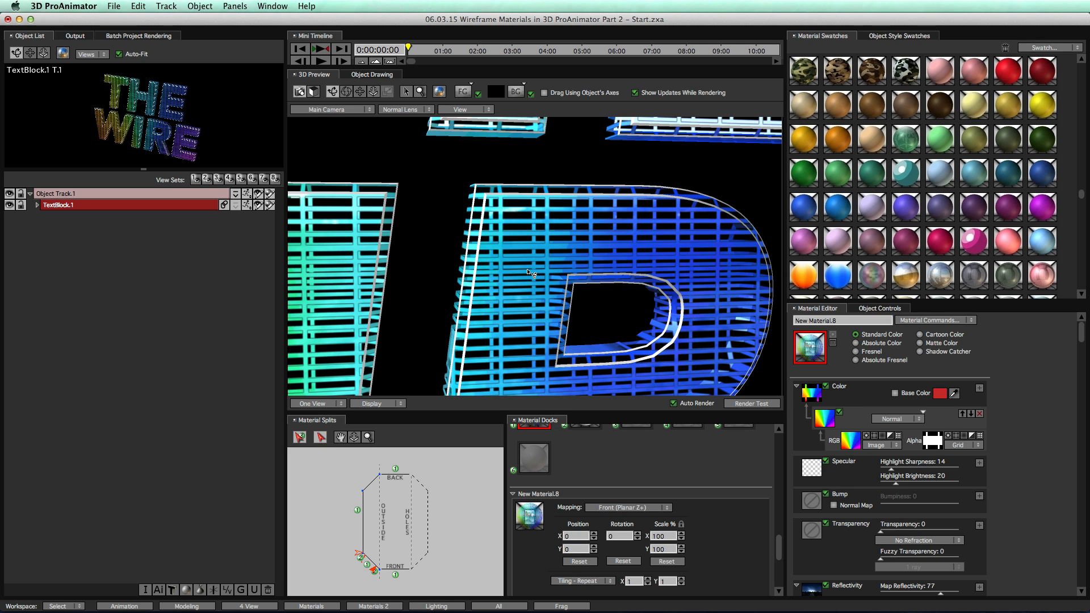
Try TextBlock.1 without its Back Face, checking the text from the front and behind, and re-enable the face.
{"action": "left_click", "coordinate": [182, 205]}
{"action": "left_click", "coordinate": [880, 309]}
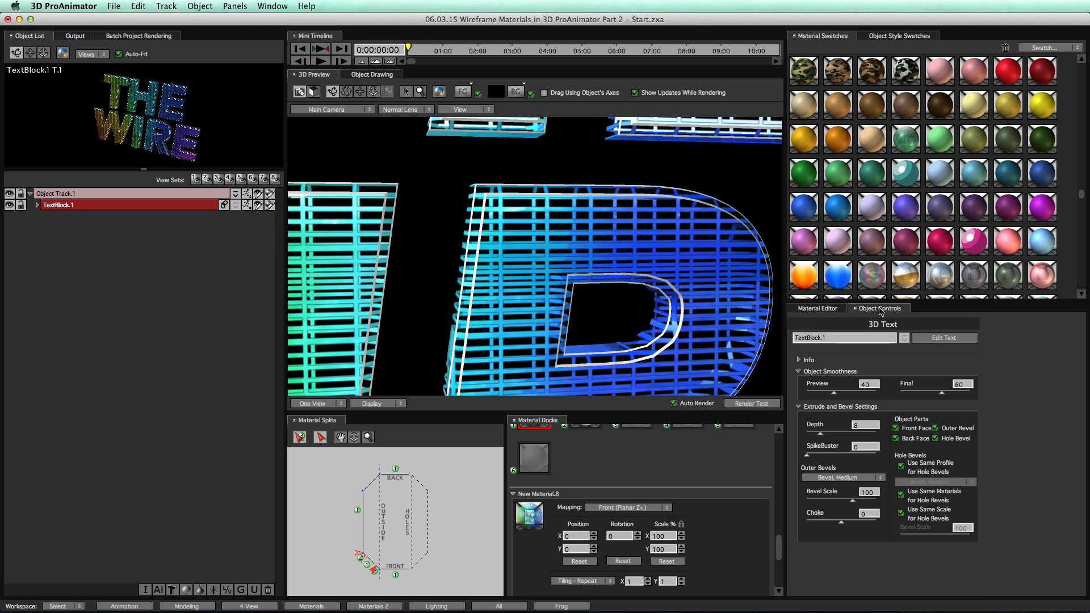
{"action": "left_click", "coordinate": [896, 439]}
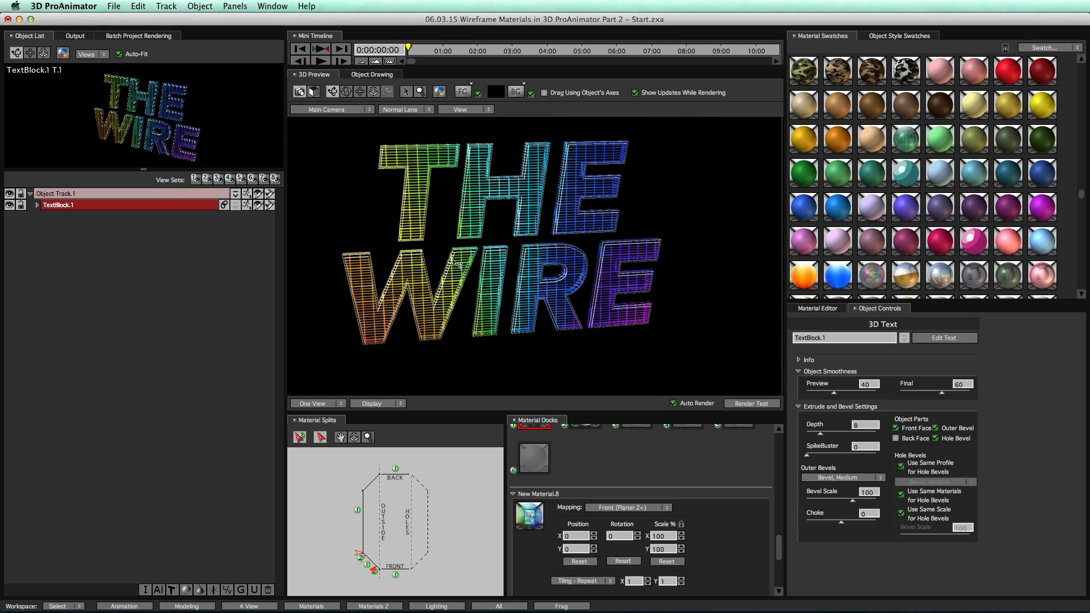
{"action": "left_click_drag", "start_coordinate": [453, 261], "coordinate": [778, 259]}
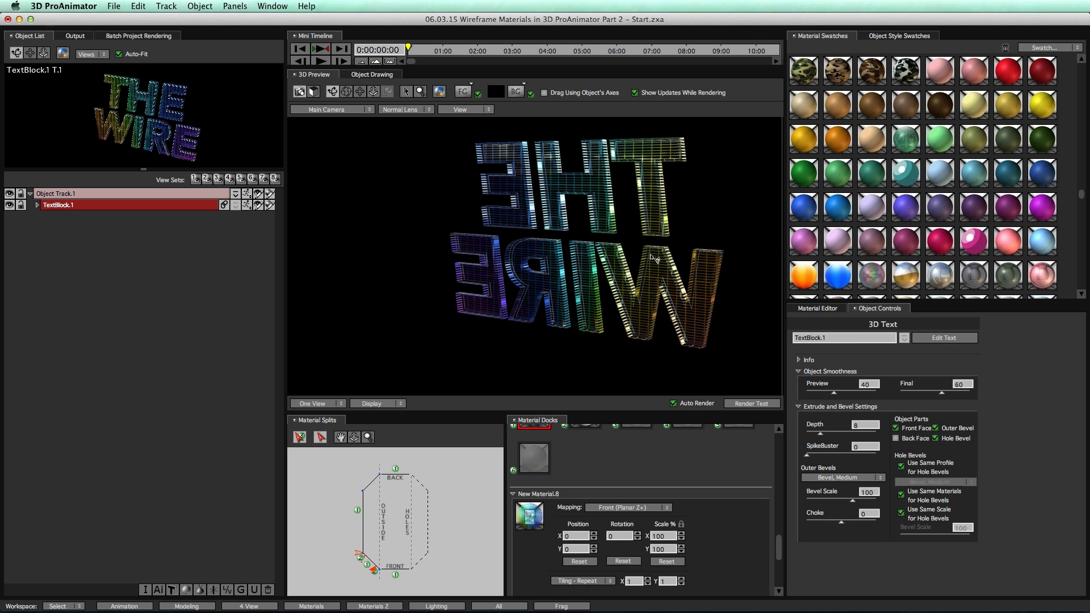
{"action": "scroll", "coordinate": [650, 336], "scroll_direction": "up", "scroll_amount": 6}
{"action": "left_click_drag", "start_coordinate": [649, 336], "coordinate": [673, 273]}
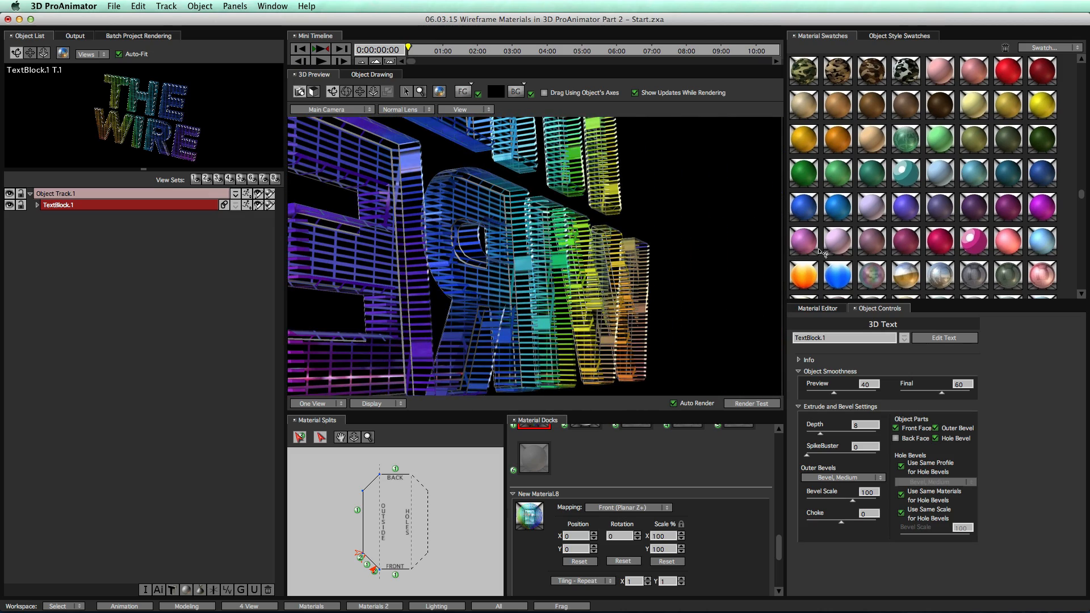
{"action": "left_click_drag", "start_coordinate": [478, 280], "coordinate": [820, 295]}
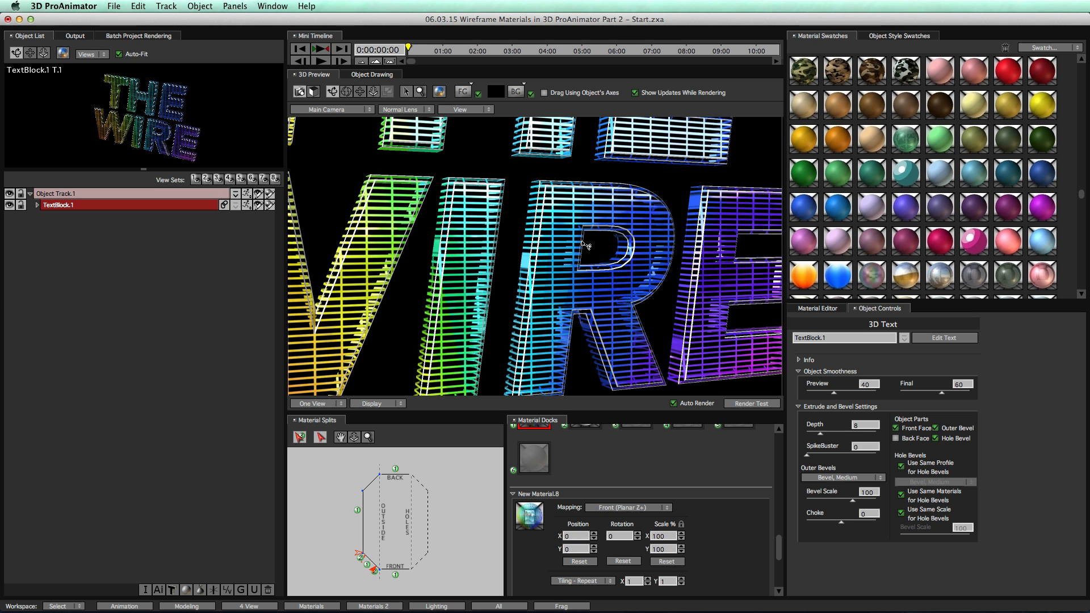
{"action": "left_click", "coordinate": [896, 438]}
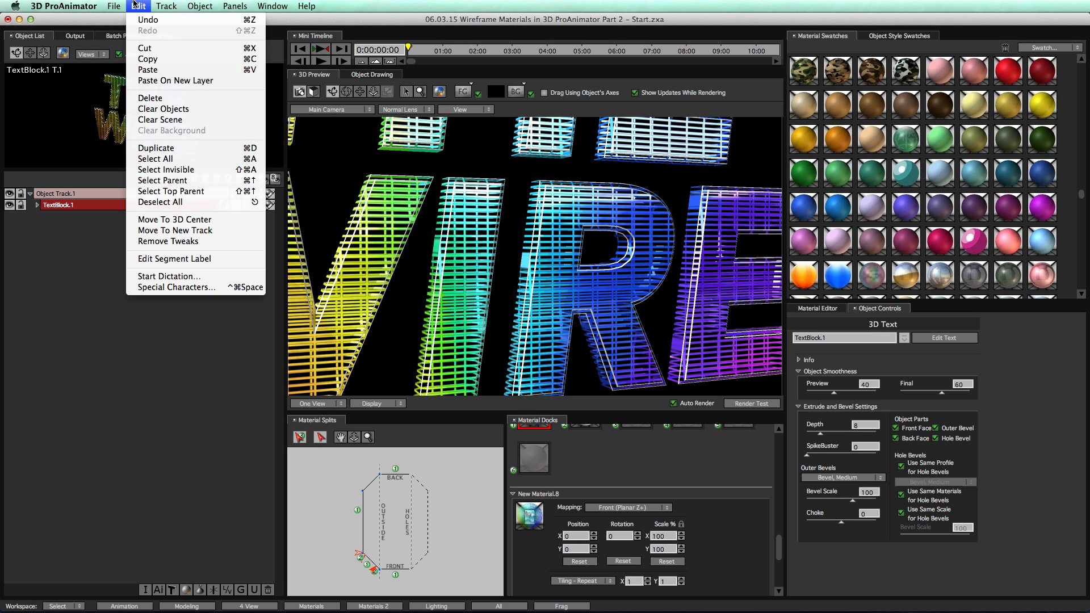
Duplicate TextBlock.1 and set the duplicate's extrusion depth to 7.
{"action": "left_click", "coordinate": [149, 148]}
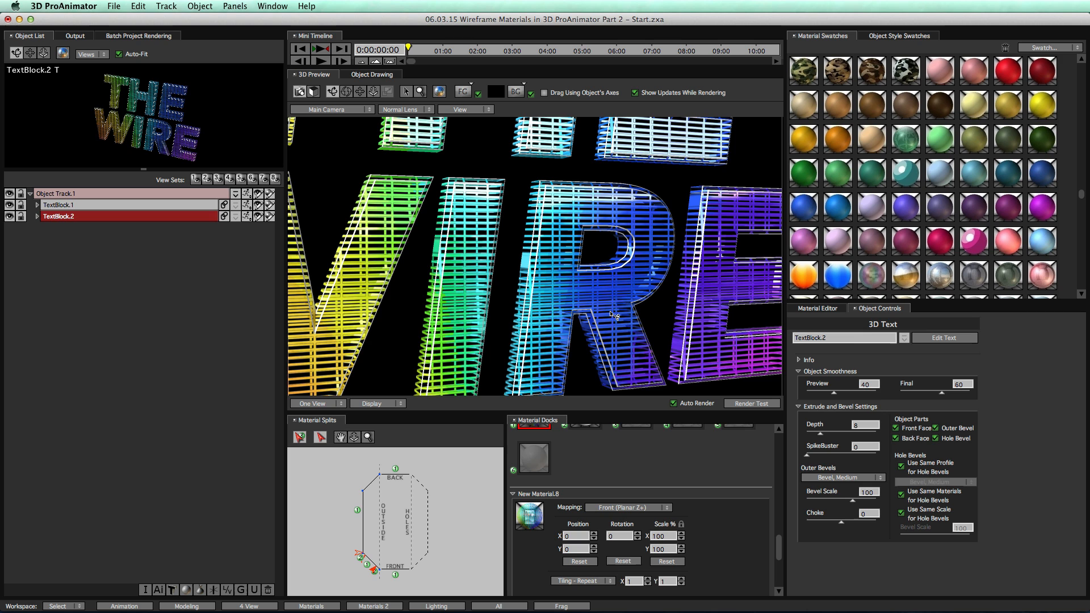
{"action": "double_click", "coordinate": [865, 424]}
{"action": "mouse_move", "coordinate": [911, 388]}
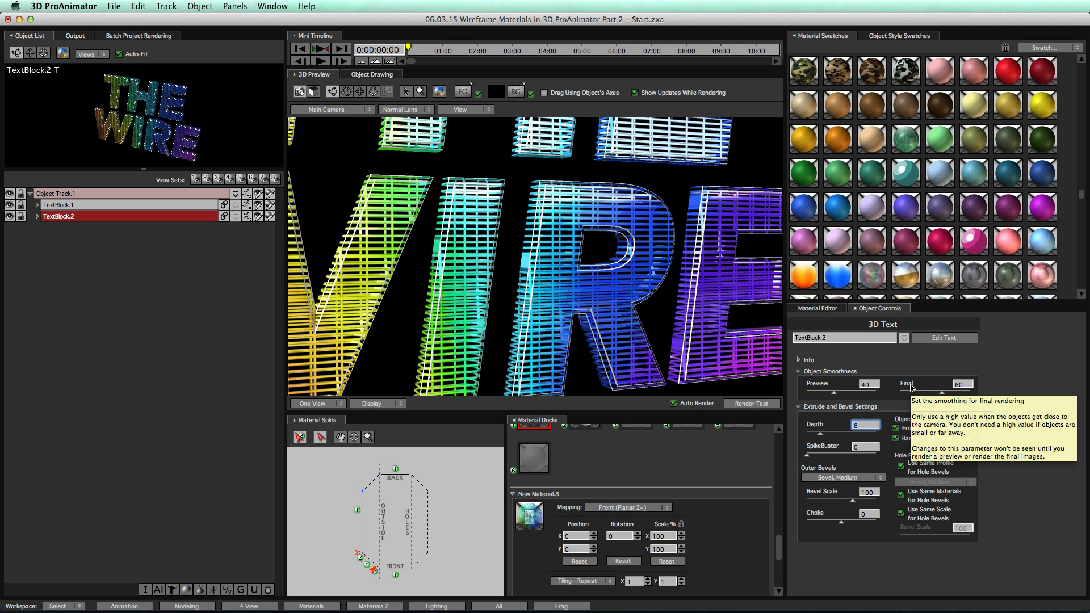
{"action": "type", "text": "7"}
{"action": "key", "text": "Return"}
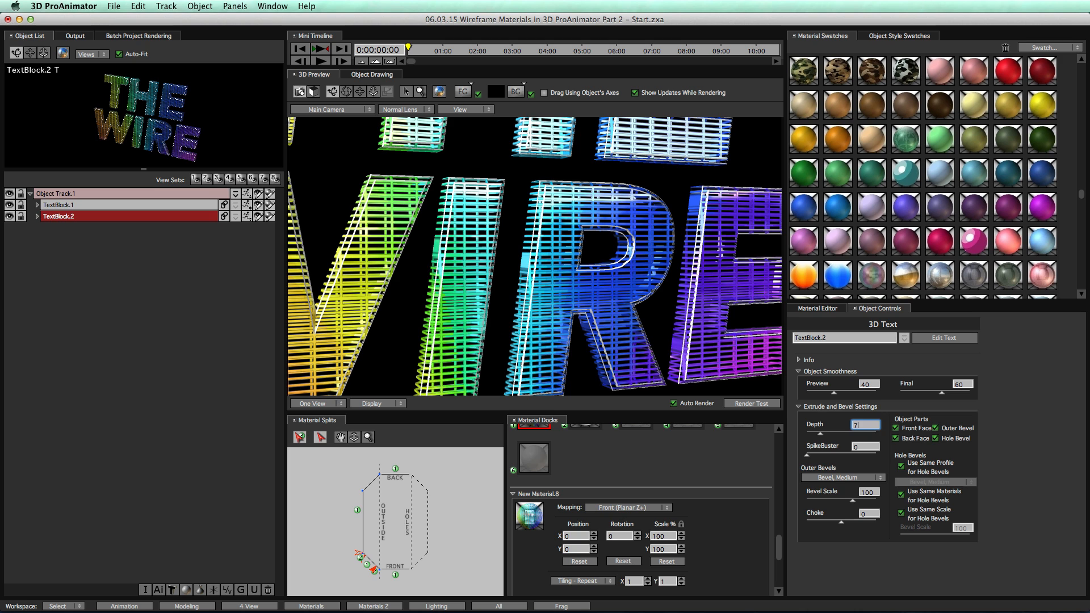
Create a new material and set its type to Matte Color.
{"action": "left_click", "coordinate": [815, 309]}
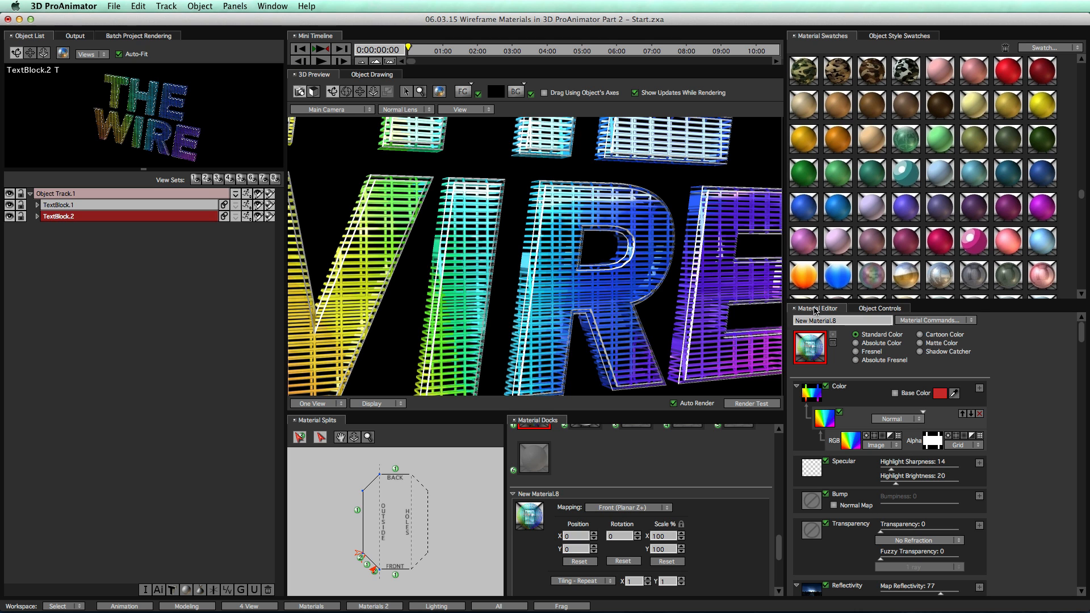
{"action": "left_click", "coordinate": [923, 321]}
{"action": "left_click", "coordinate": [921, 332]}
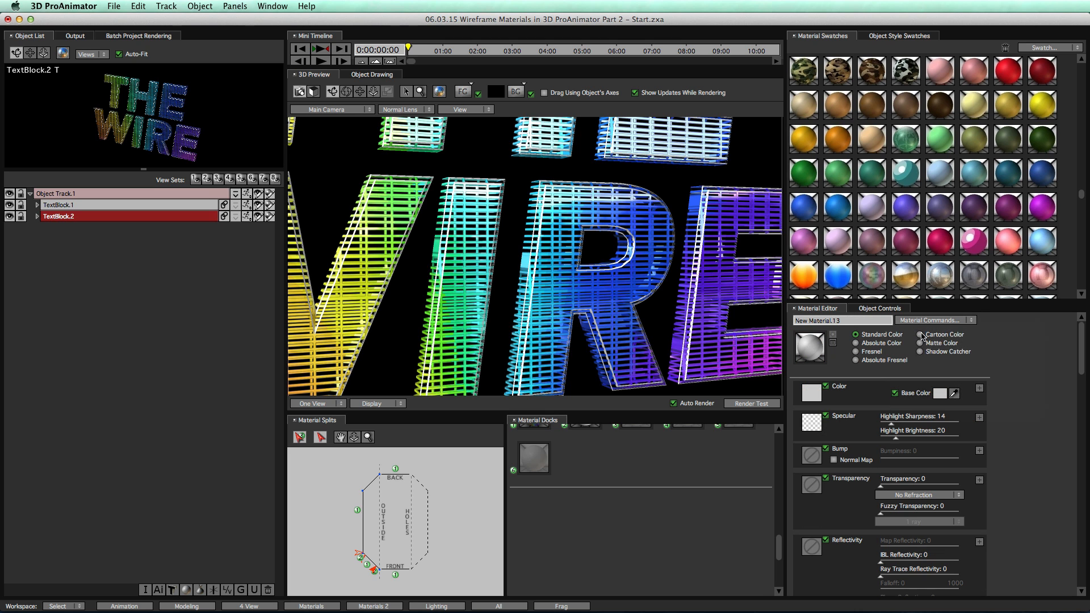
{"action": "left_click", "coordinate": [920, 343]}
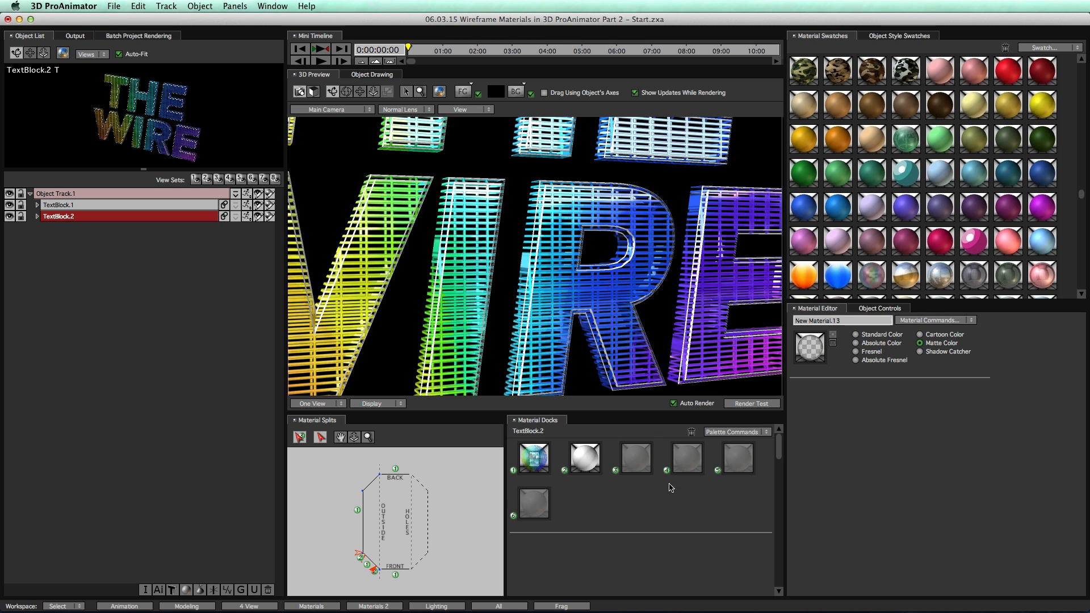
Apply the matte material to the first and second material docks of TextBlock.2.
{"action": "left_click_drag", "start_coordinate": [816, 341], "coordinate": [534, 459]}
{"action": "left_click", "coordinate": [601, 256]}
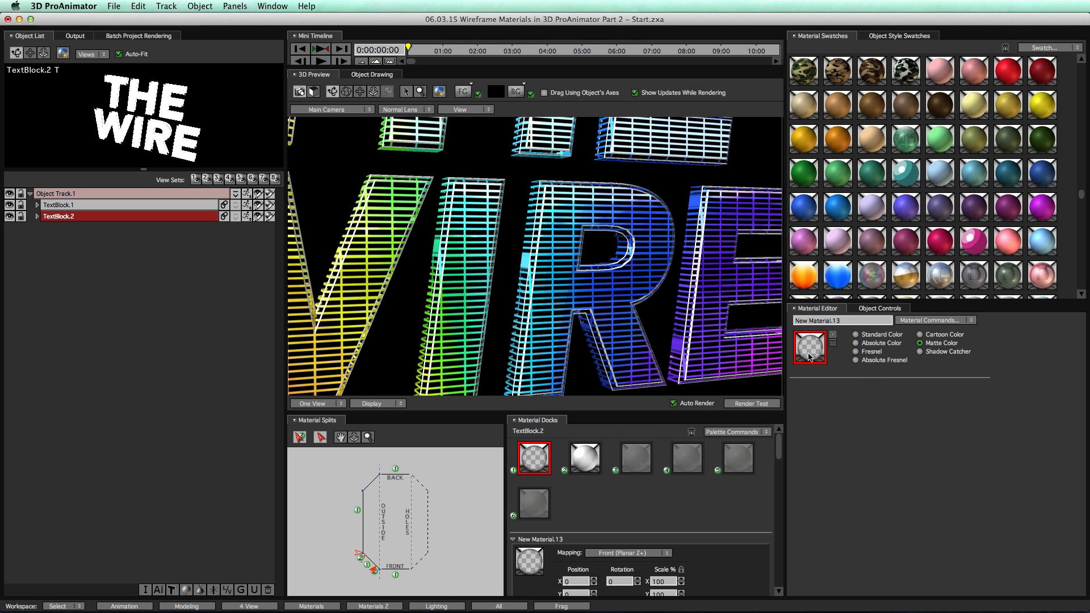
{"action": "left_click_drag", "start_coordinate": [812, 349], "coordinate": [585, 458]}
{"action": "left_click", "coordinate": [620, 260]}
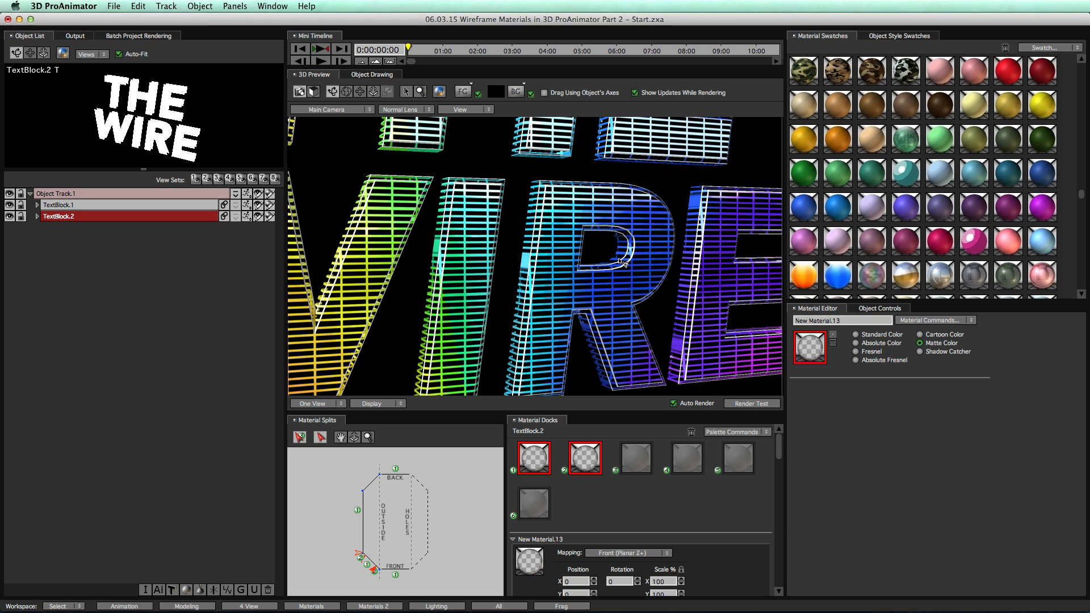
Examine the matte-masked THE WIRE text from the front and from behind.
{"action": "scroll", "coordinate": [628, 308], "scroll_direction": "down", "scroll_amount": 5}
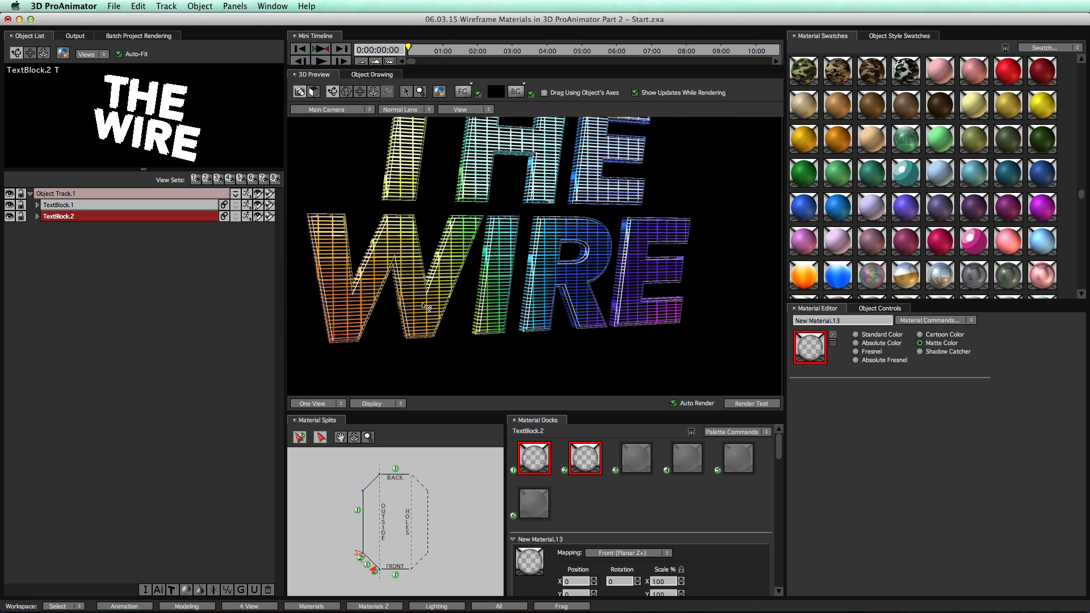
{"action": "left_click_drag", "start_coordinate": [422, 302], "coordinate": [810, 295]}
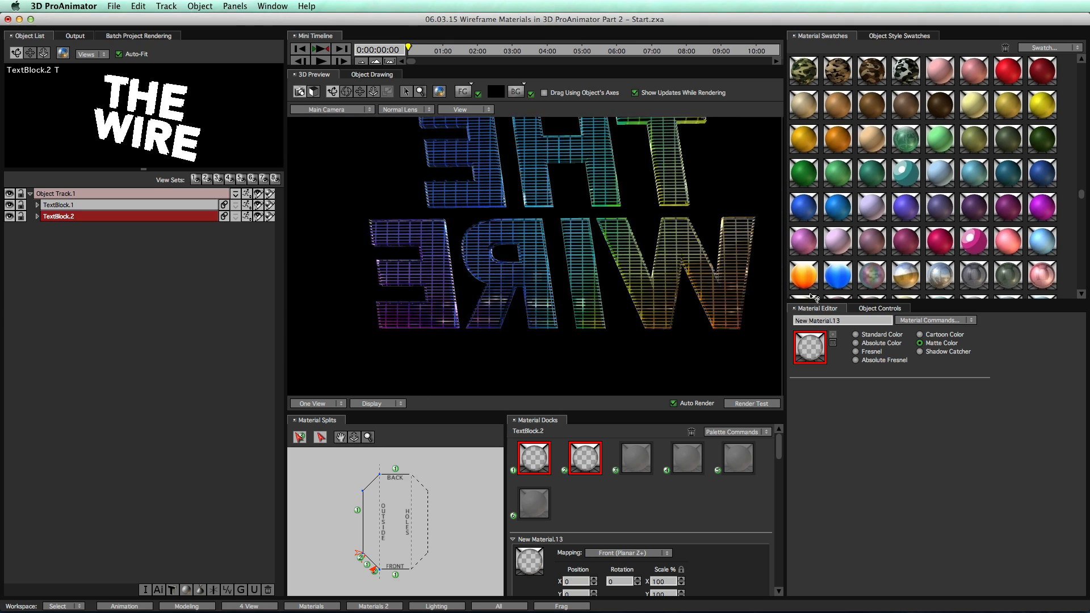
{"action": "left_click_drag", "start_coordinate": [390, 293], "coordinate": [567, 337]}
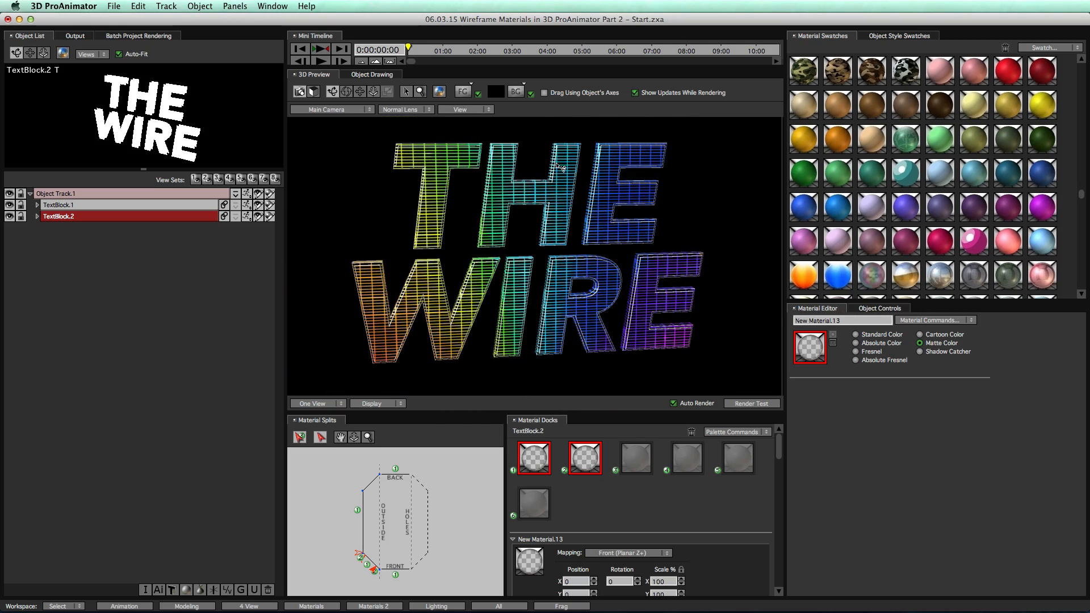
Try a white preview background and inspect the wireframe text against it up close and from several angles.
{"action": "left_click", "coordinate": [500, 94]}
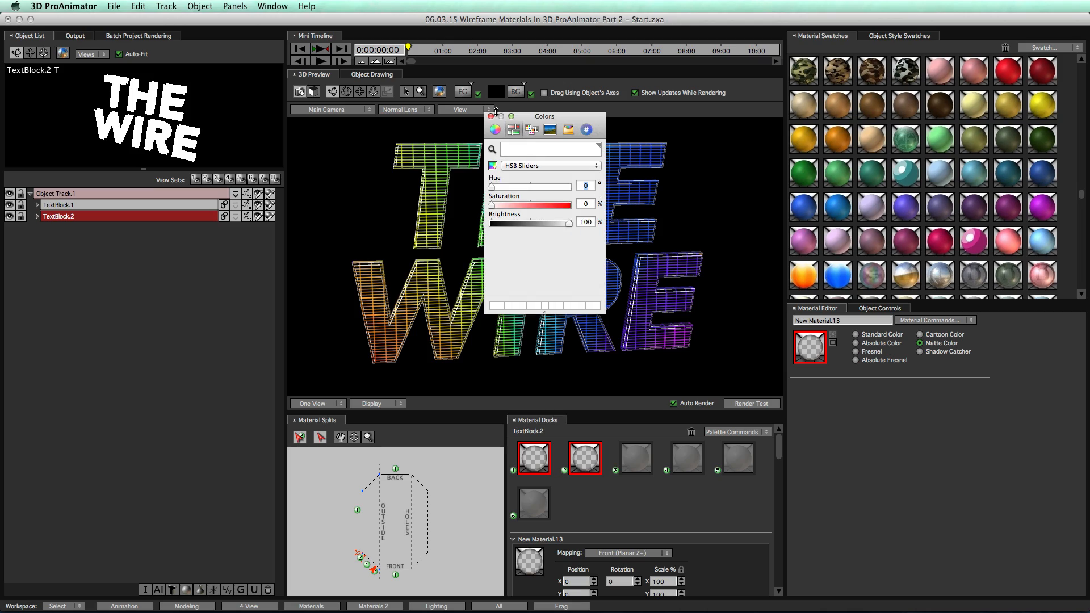
{"action": "left_click", "coordinate": [491, 116]}
{"action": "left_click_drag", "start_coordinate": [477, 340], "coordinate": [526, 316]}
{"action": "right_click_drag", "start_coordinate": [526, 316], "coordinate": [547, 224]}
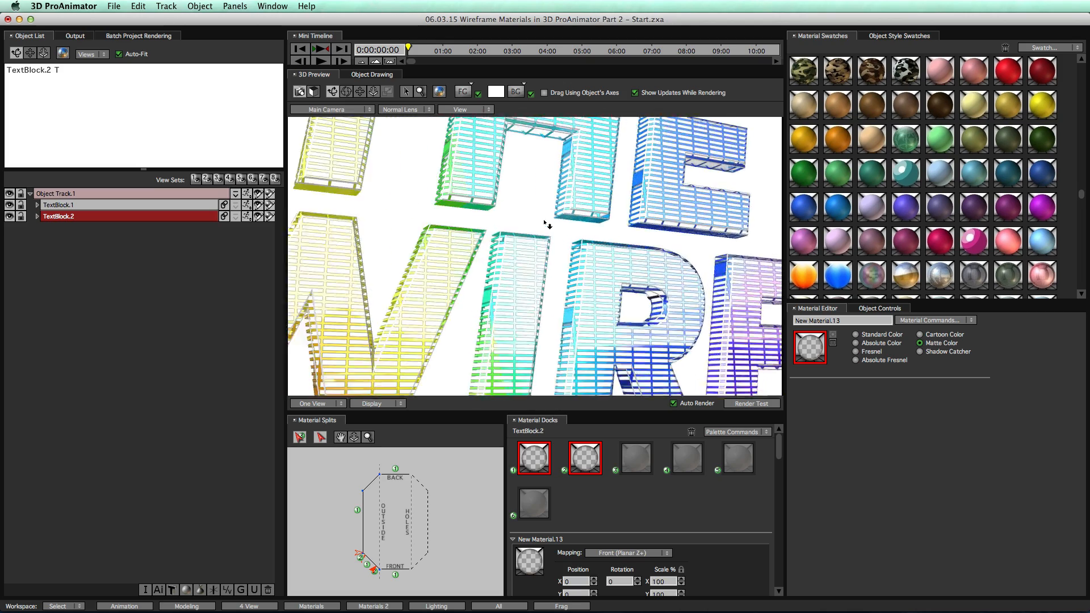
{"action": "middle_click_drag", "start_coordinate": [547, 224], "coordinate": [458, 235]}
{"action": "left_click_drag", "start_coordinate": [534, 222], "coordinate": [576, 299]}
{"action": "right_click_drag", "start_coordinate": [575, 299], "coordinate": [573, 330]}
{"action": "left_click_drag", "start_coordinate": [574, 331], "coordinate": [532, 304]}
{"action": "middle_click_drag", "start_coordinate": [536, 269], "coordinate": [578, 269]}
{"action": "left_click_drag", "start_coordinate": [577, 269], "coordinate": [581, 287]}
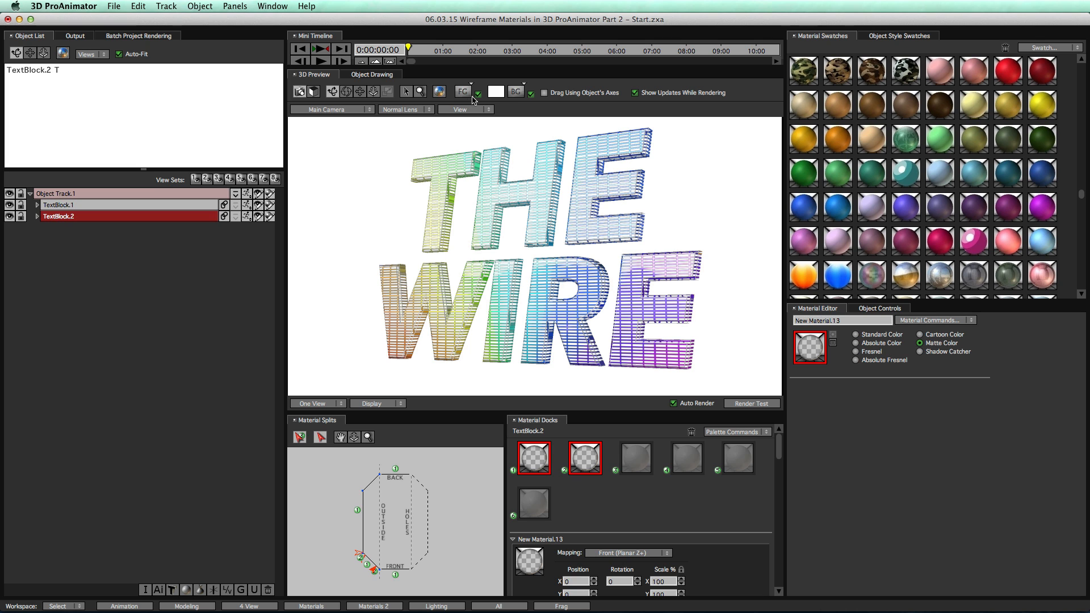
Restore the preview background to black.
{"action": "left_click", "coordinate": [496, 95]}
{"action": "left_click_drag", "start_coordinate": [535, 222], "coordinate": [621, 264]}
{"action": "left_click", "coordinate": [491, 116]}
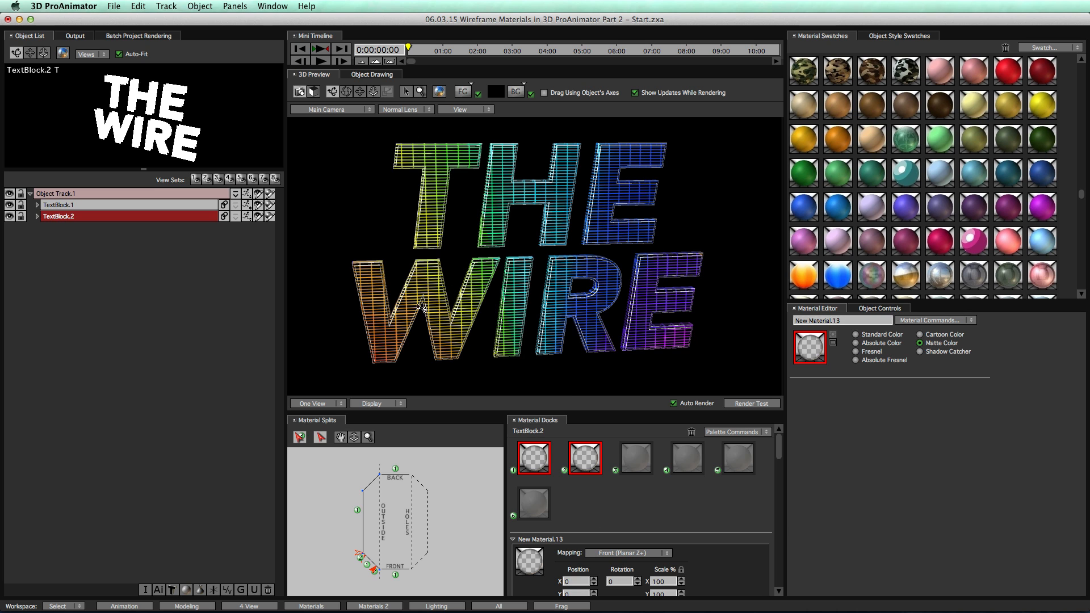
Set the mapping rotation of the rainbow wireframe material in TextBlock.1's first dock to -8.
{"action": "left_click", "coordinate": [99, 207]}
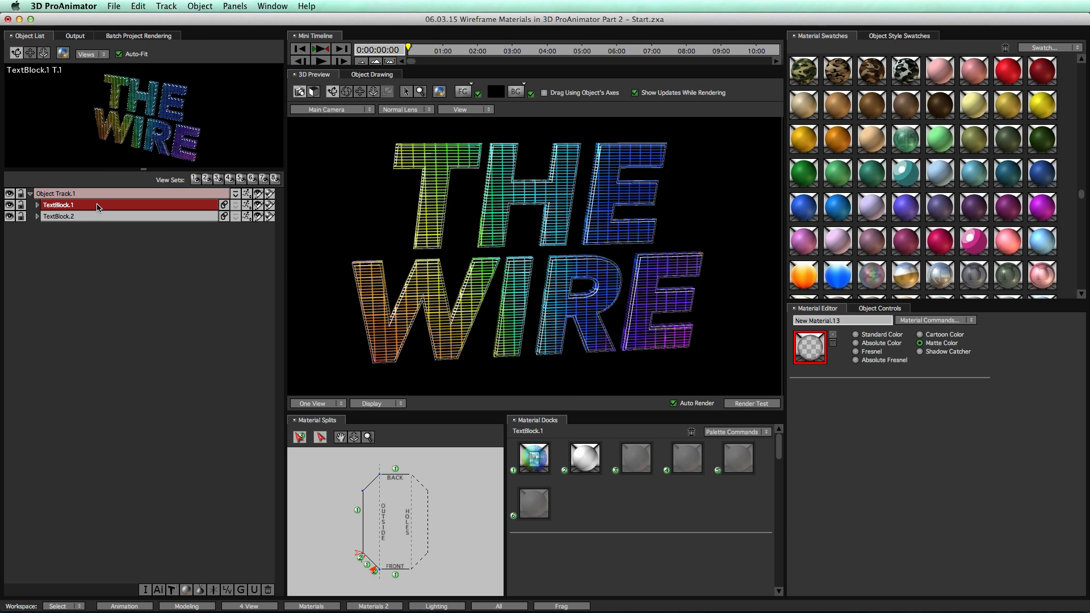
{"action": "left_click", "coordinate": [538, 461]}
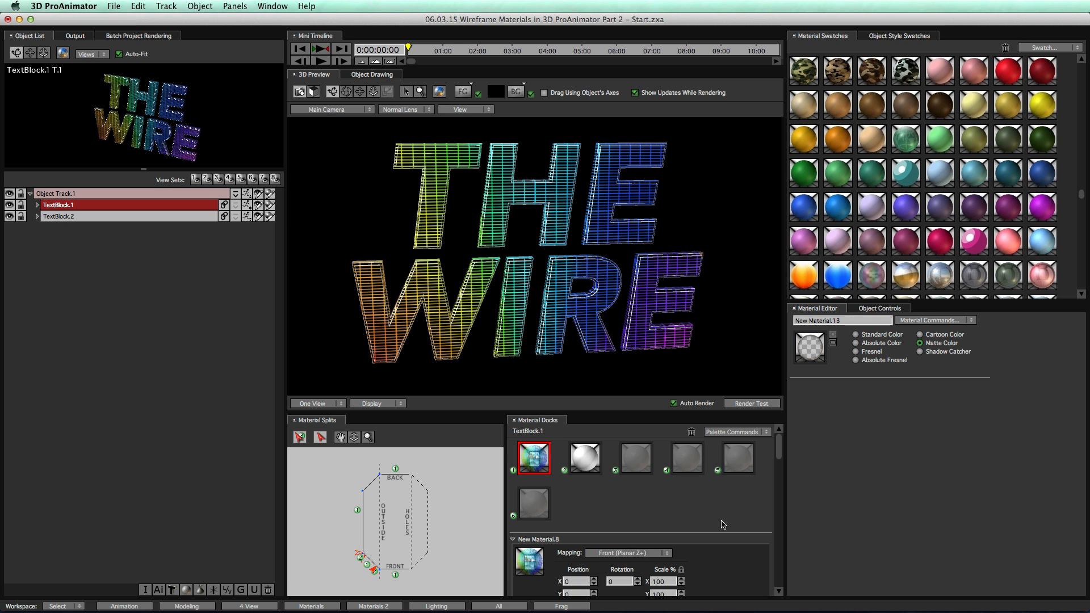
{"action": "scroll", "coordinate": [722, 524], "scroll_direction": "down", "scroll_amount": 2}
{"action": "mouse_move", "coordinate": [617, 560]}
{"action": "left_mouse_down"}
{"action": "mouse_move", "coordinate": [641, 561]}
{"action": "mouse_move", "coordinate": [614, 563]}
{"action": "left_mouse_up"}
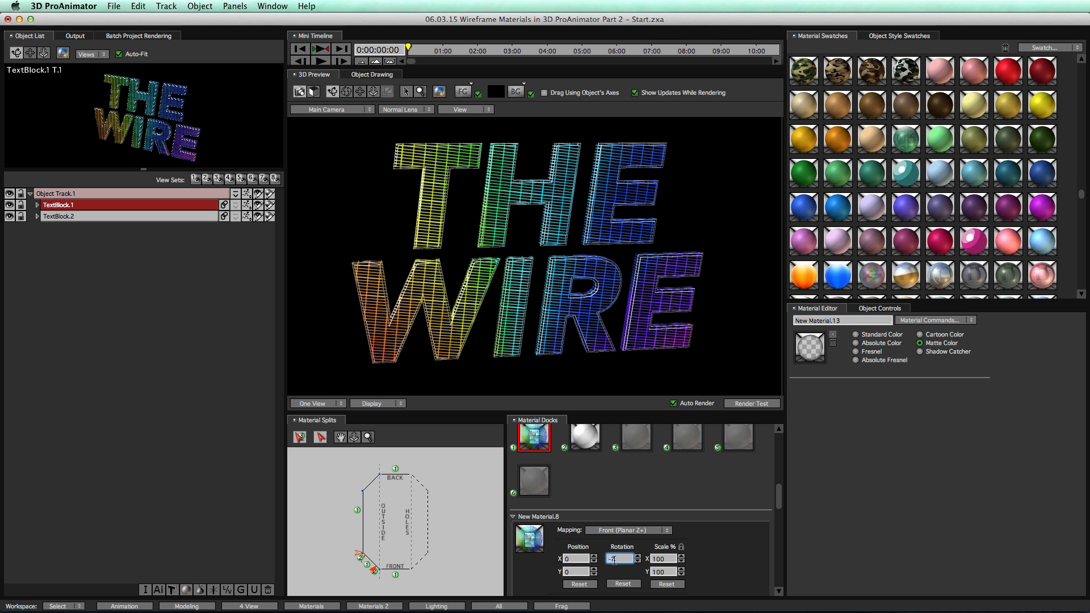
{"action": "left_click_drag", "start_coordinate": [615, 561], "coordinate": [614, 561]}
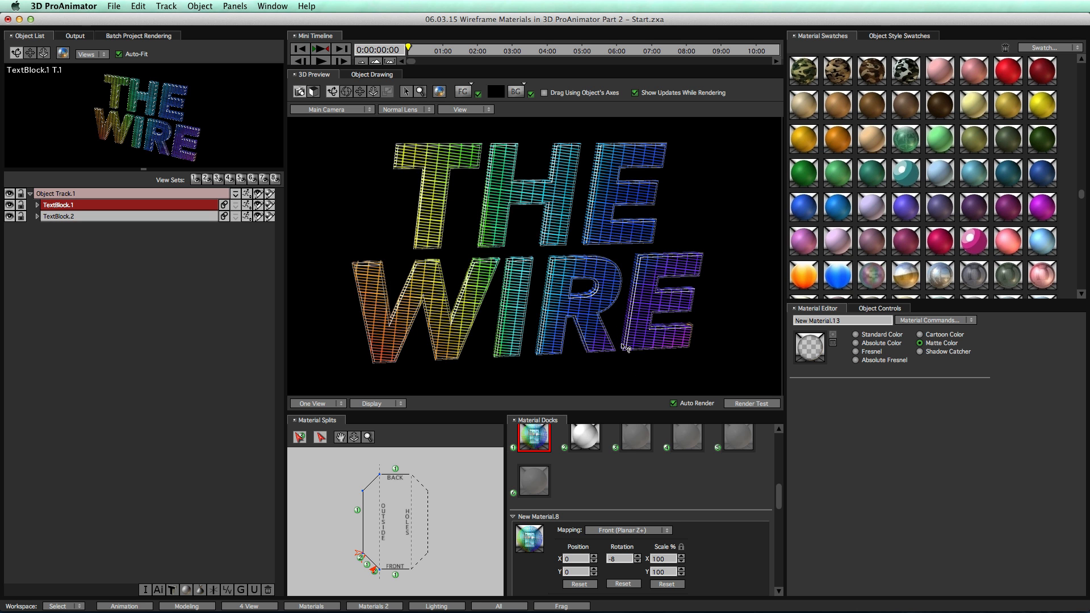
Check the rotated wireframe lines on the text and set the material's X and Y mapping scale to 104%.
{"action": "left_click_drag", "start_coordinate": [624, 345], "coordinate": [453, 309]}
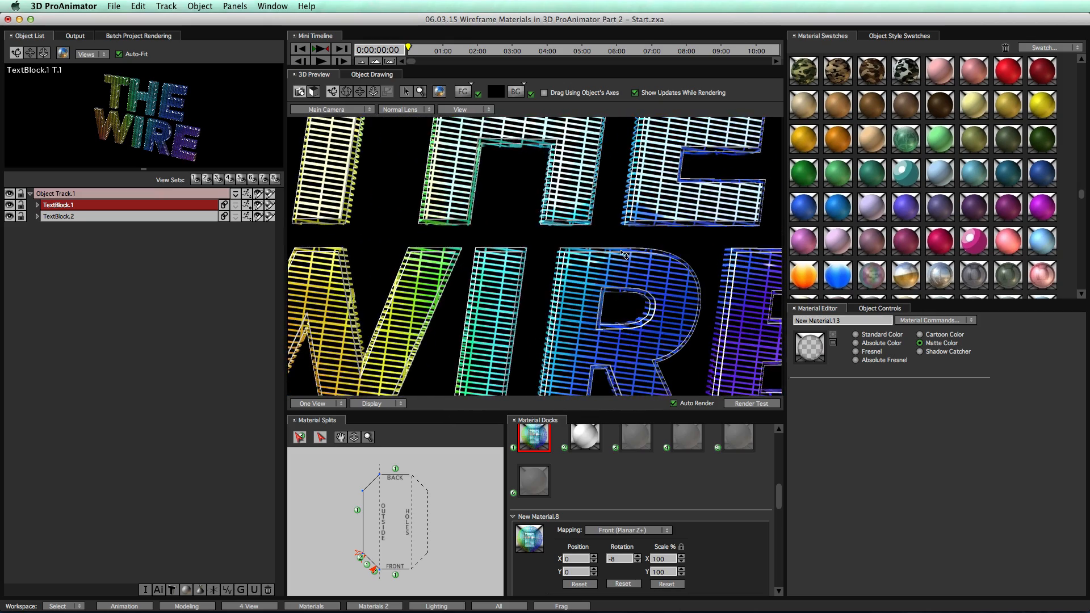
{"action": "left_click_drag", "start_coordinate": [621, 251], "coordinate": [624, 337]}
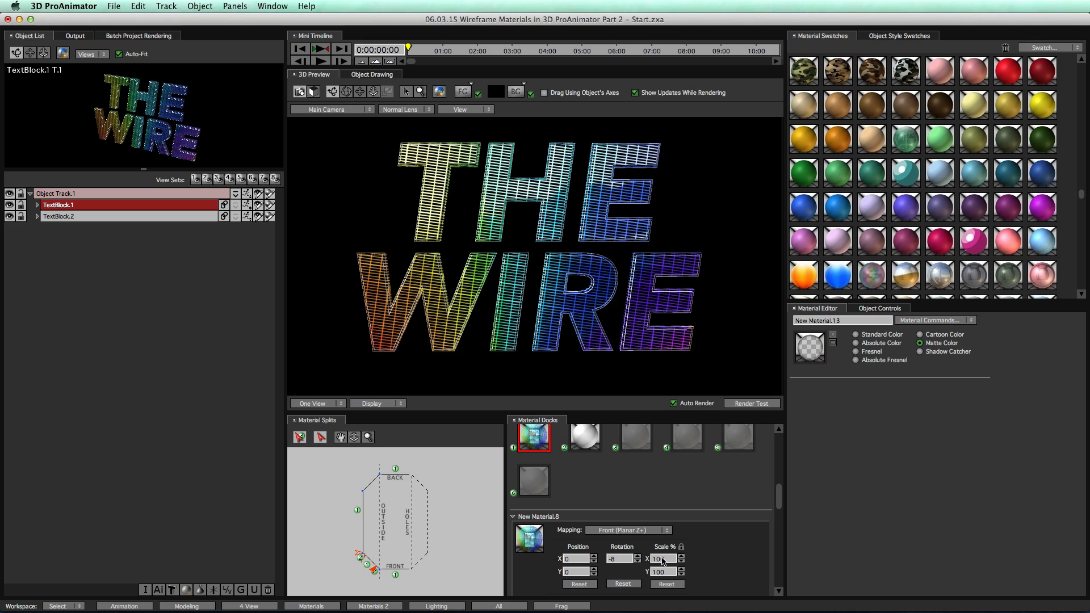
{"action": "mouse_move", "coordinate": [663, 559]}
{"action": "left_mouse_down"}
{"action": "mouse_move", "coordinate": [650, 560]}
{"action": "mouse_move", "coordinate": [691, 560]}
{"action": "mouse_move", "coordinate": [672, 567]}
{"action": "left_mouse_up"}
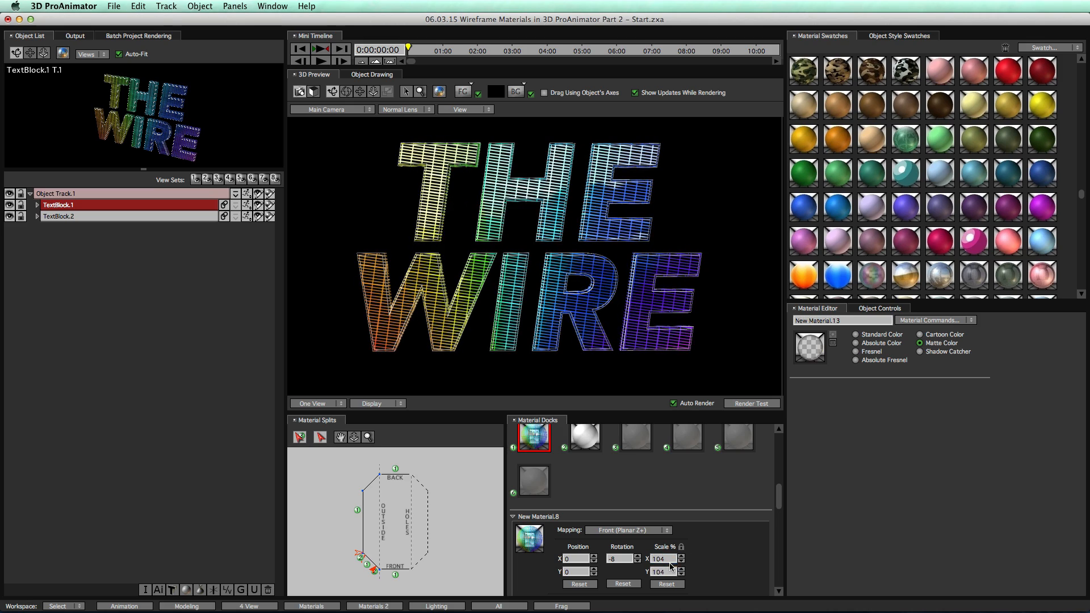